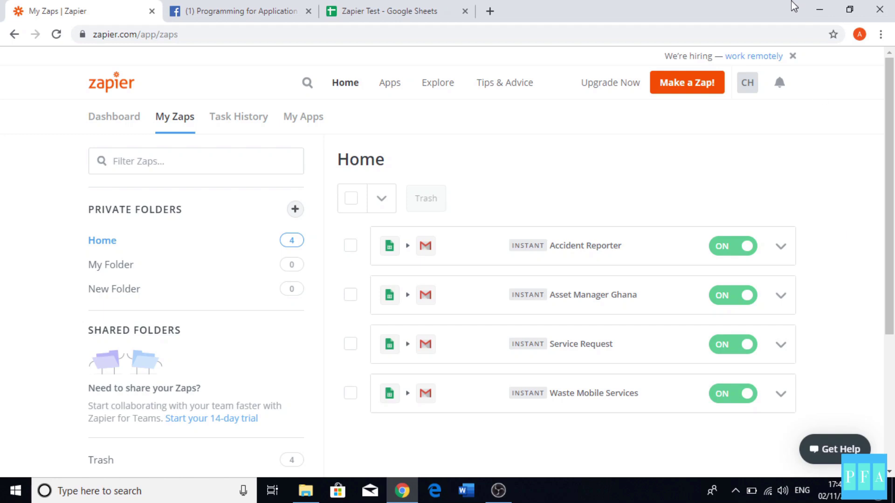
Review the Programming for Application Facebook page and the Zapier Test spreadsheet, ending back on the My Zaps page.
click(252, 9)
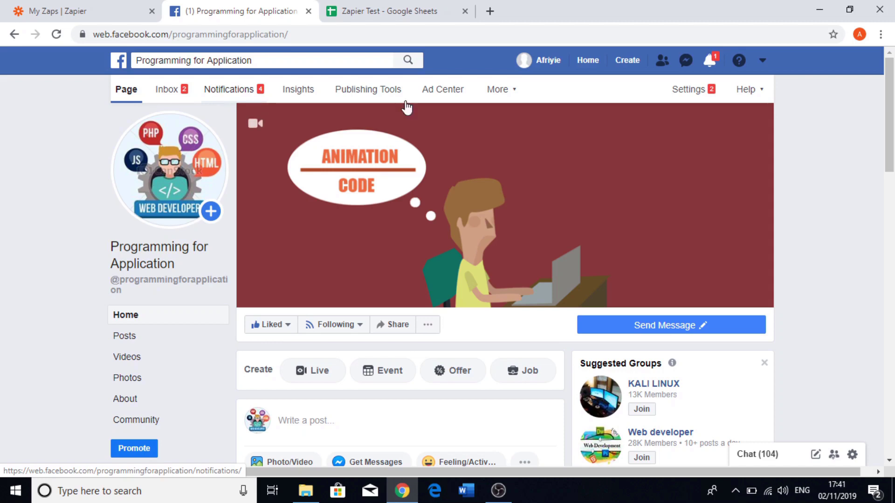
click(425, 10)
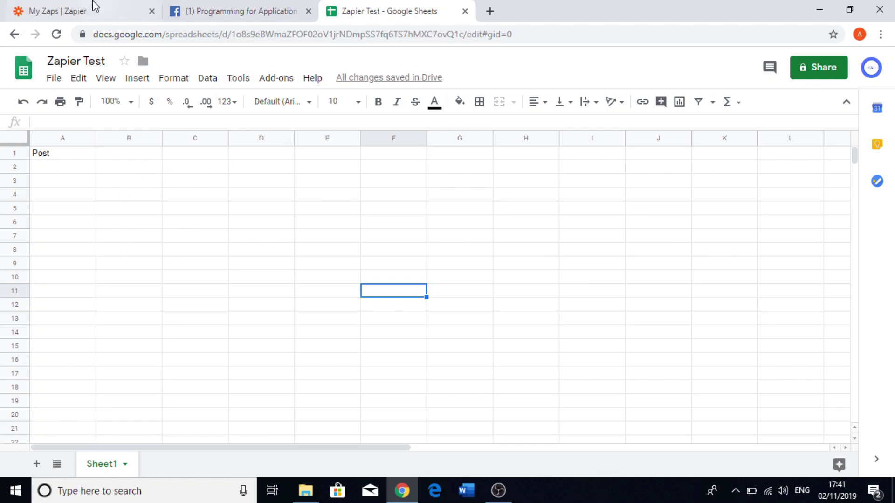
click(78, 6)
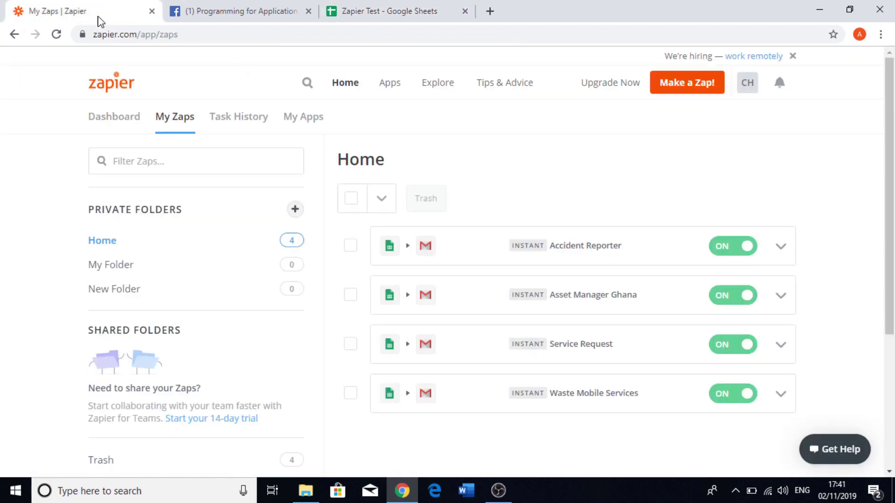
Create a new zap and name it "Zapier Test".
click(694, 86)
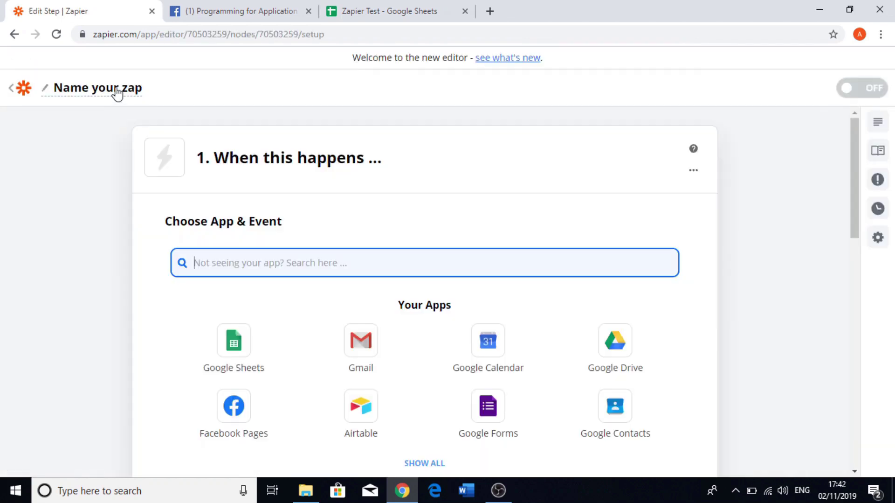
click(115, 89)
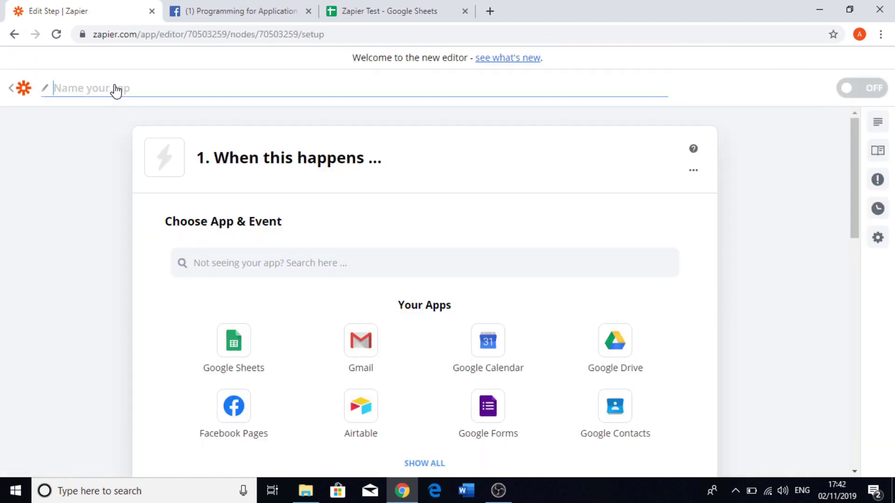
text(Zapier Test)
click(96, 136)
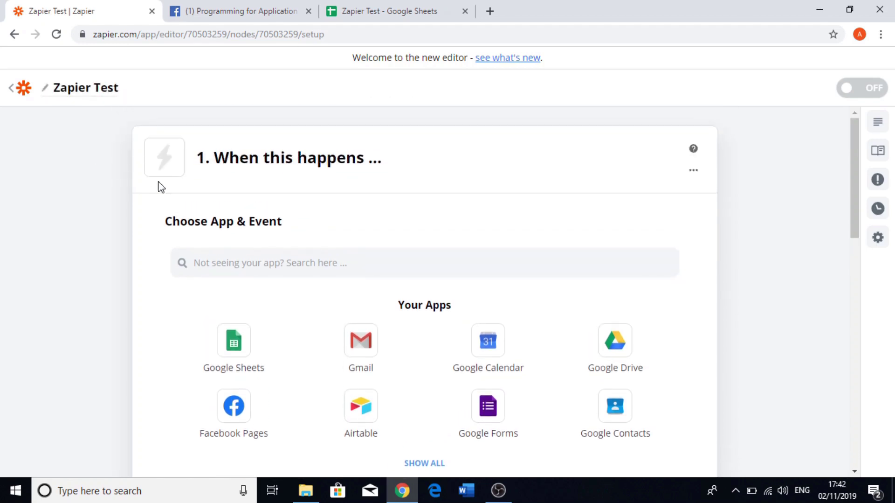
Set the zap's trigger to the Facebook Pages app with the New Post to Your Timeline event, and continue to account selection.
click(279, 260)
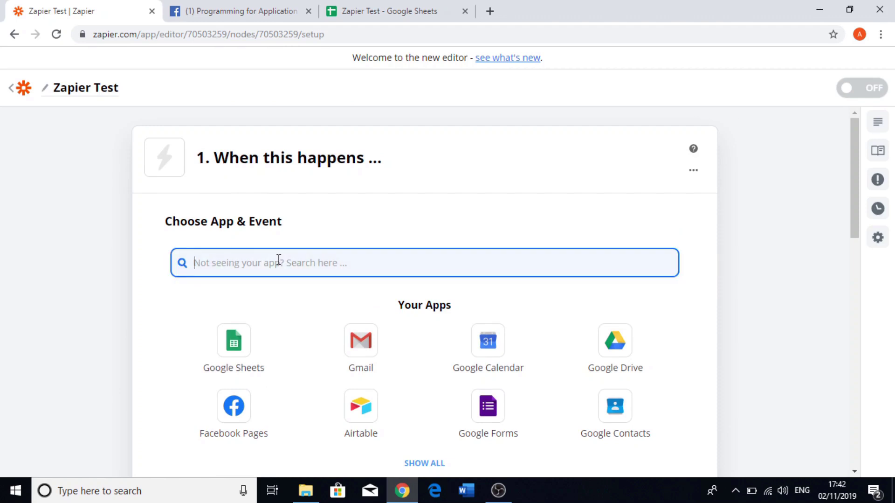
text(face)
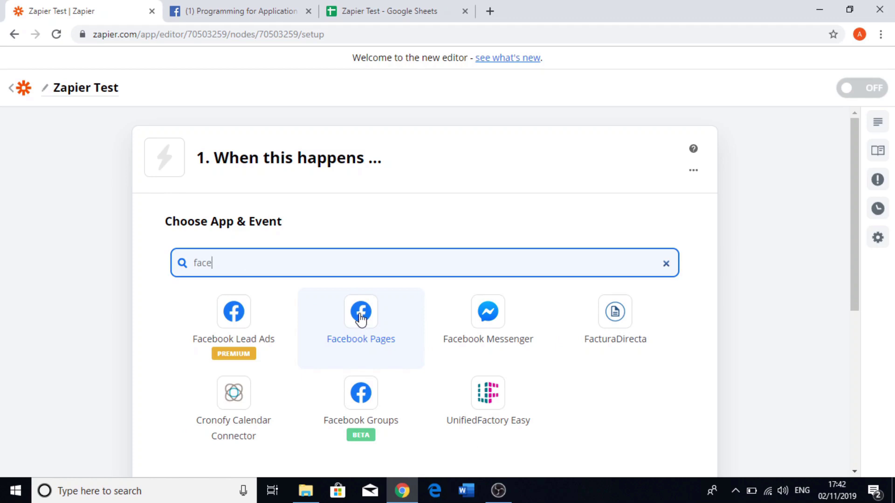
click(361, 320)
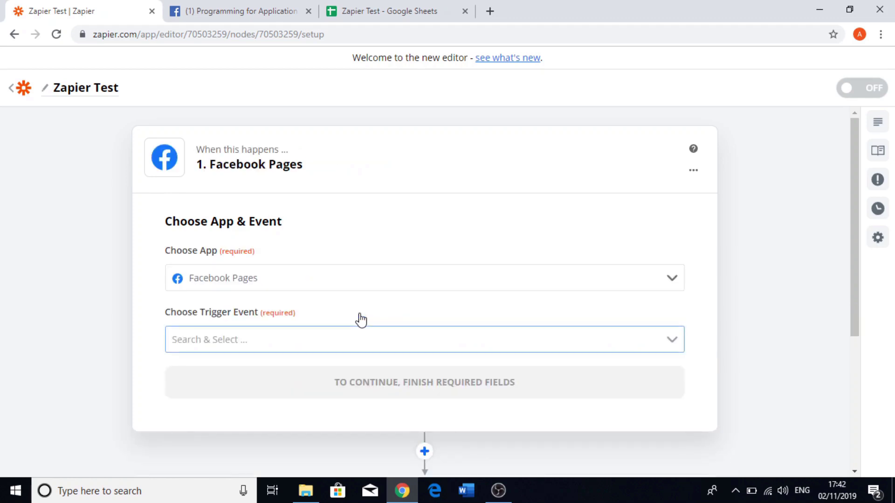
scroll(356, 326, down, 2)
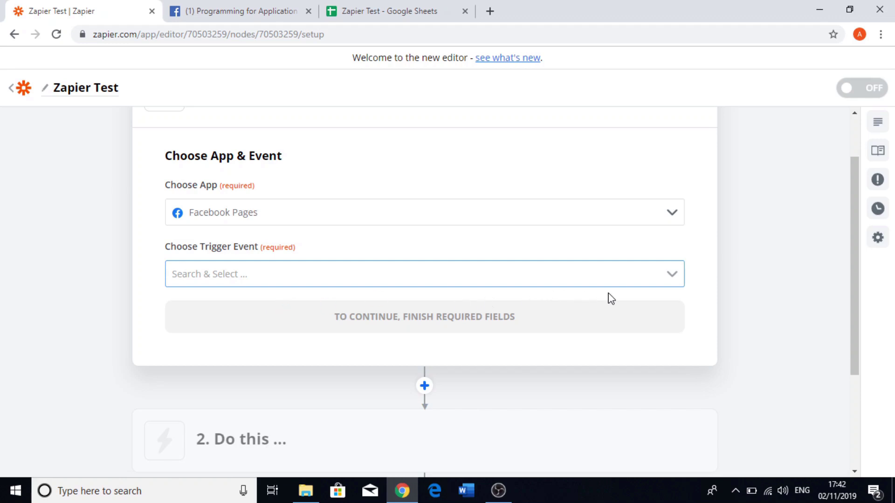
click(672, 282)
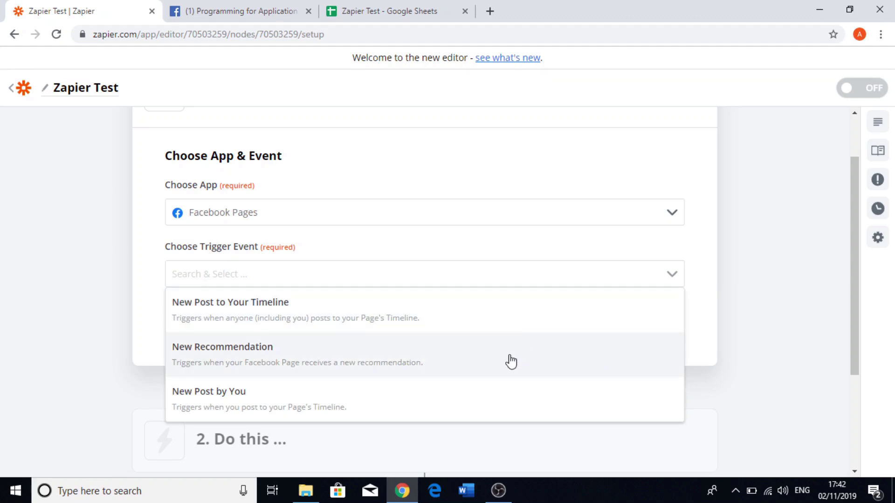
click(272, 313)
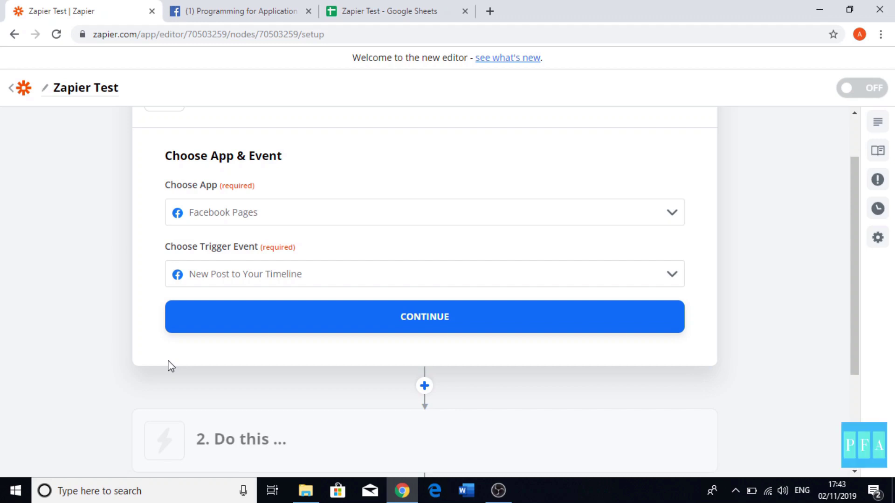
click(391, 321)
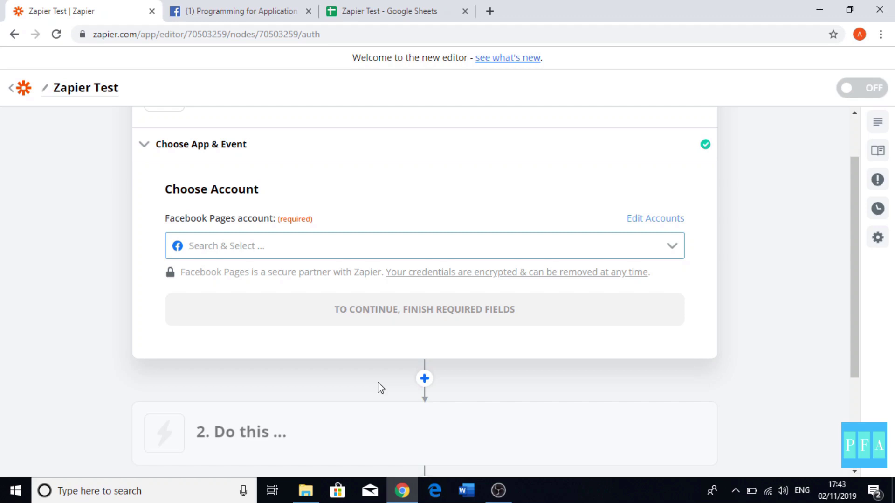
Choose the existing connected Facebook Pages account for the trigger and continue to its customization.
click(671, 247)
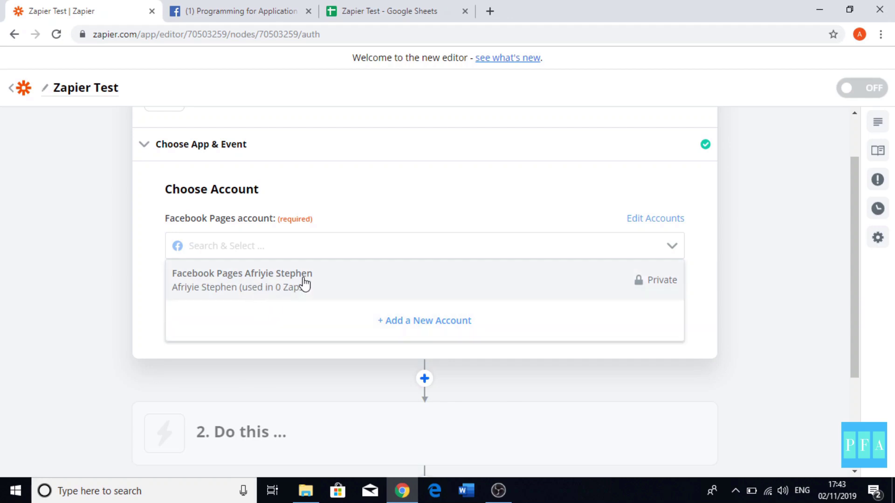
click(289, 282)
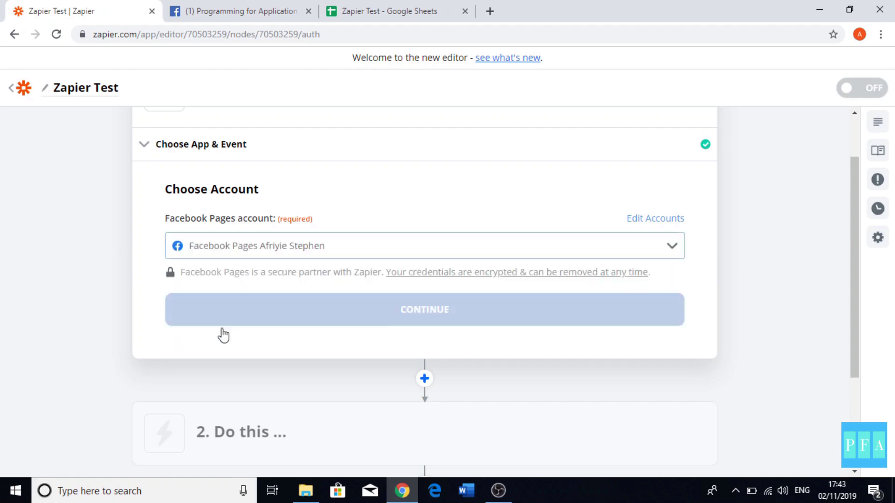
scroll(204, 347, down, 1)
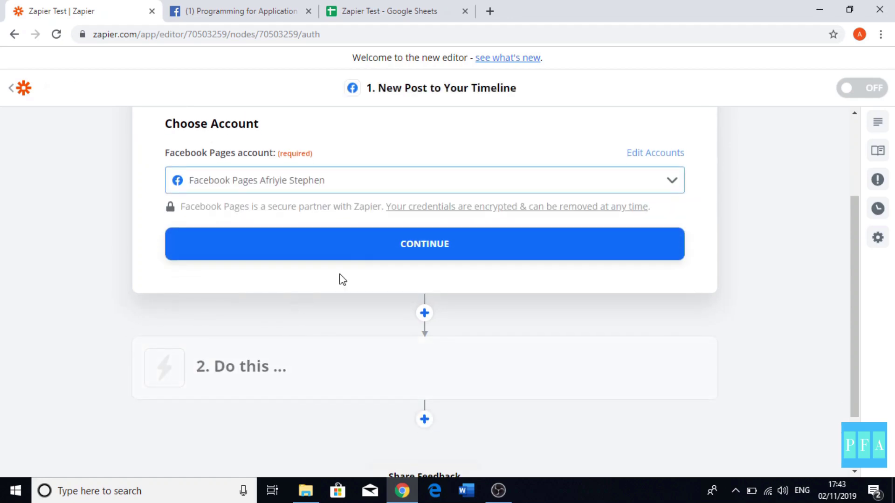
click(362, 256)
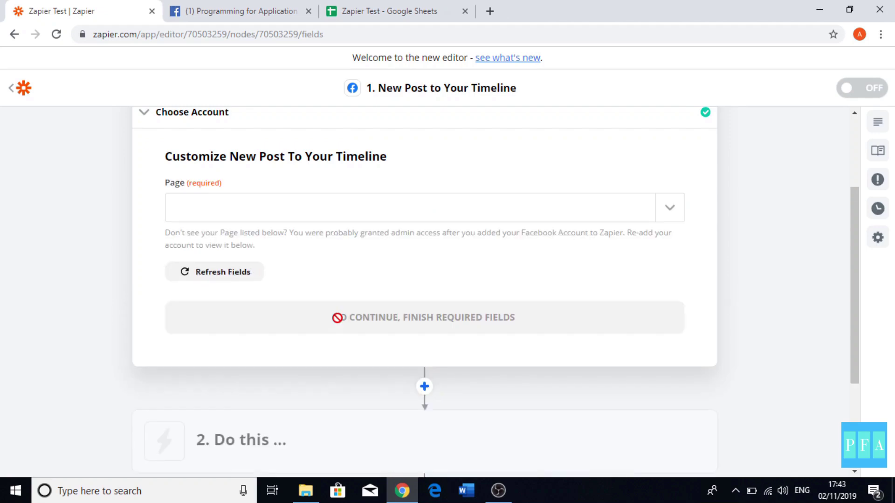
Set the trigger's page to Programming for Application and continue to the Find Data test.
scroll(338, 322, up, 1)
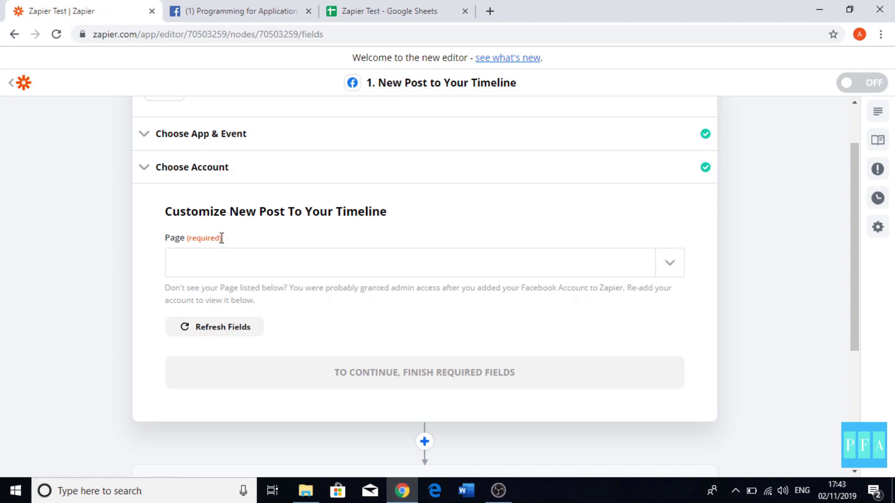
mouse_move(223, 238)
mouse_down()
mouse_move(187, 238)
mouse_move(220, 238)
mouse_up()
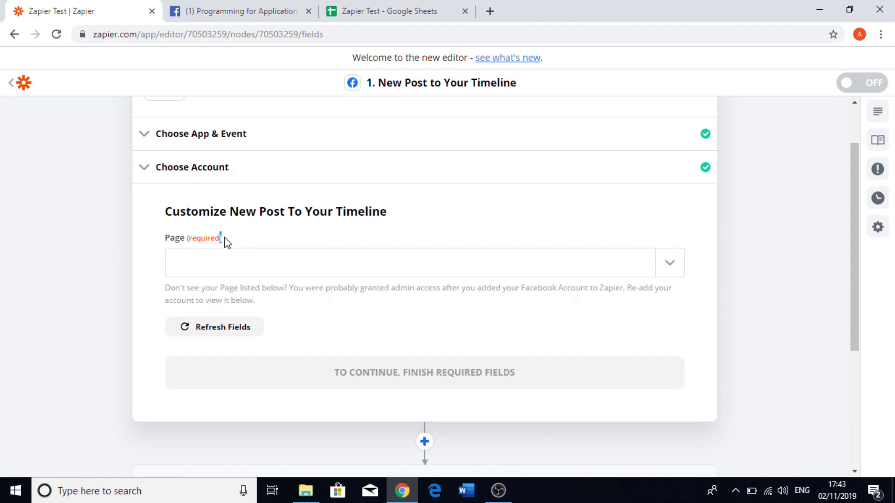
click(663, 266)
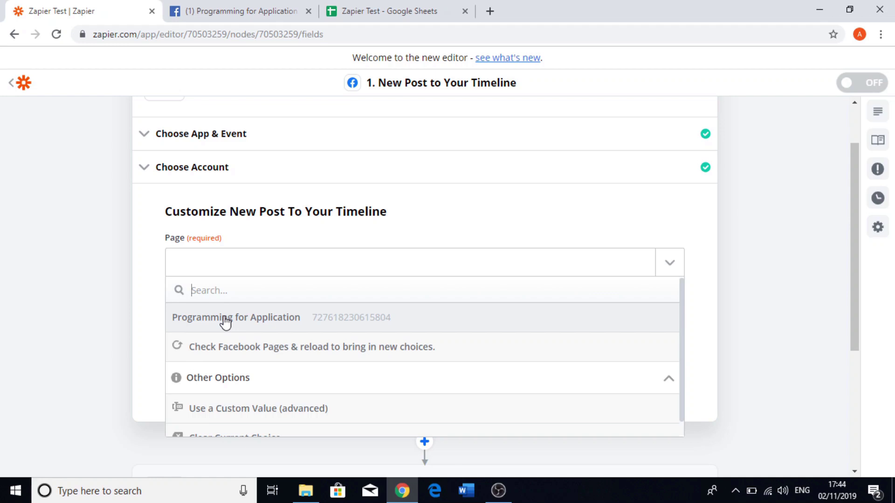
click(321, 325)
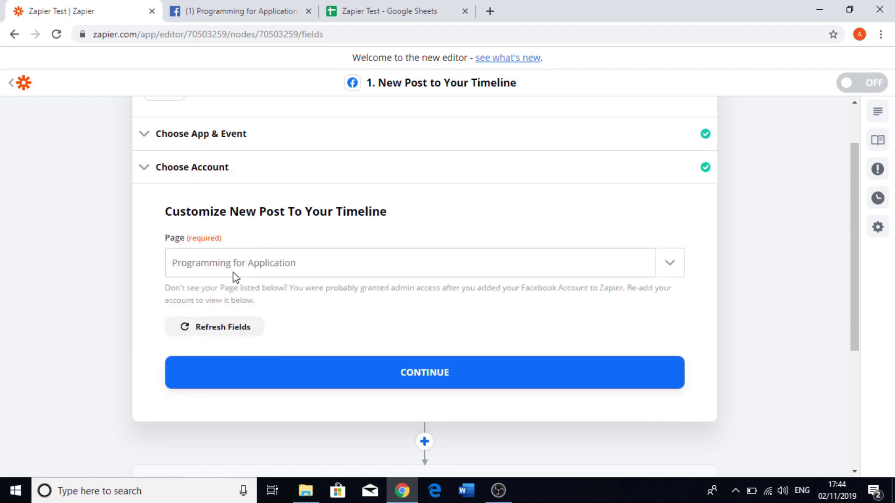
scroll(234, 272, down, 3)
click(407, 250)
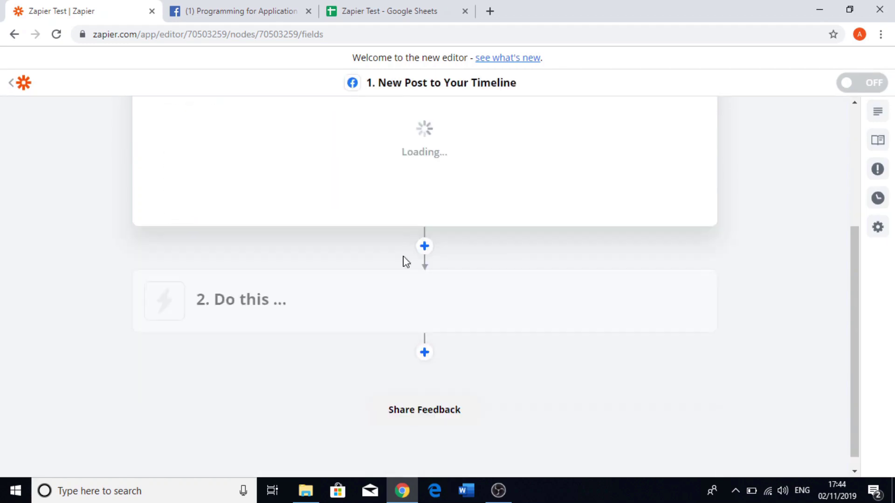
mouse_move(378, 304)
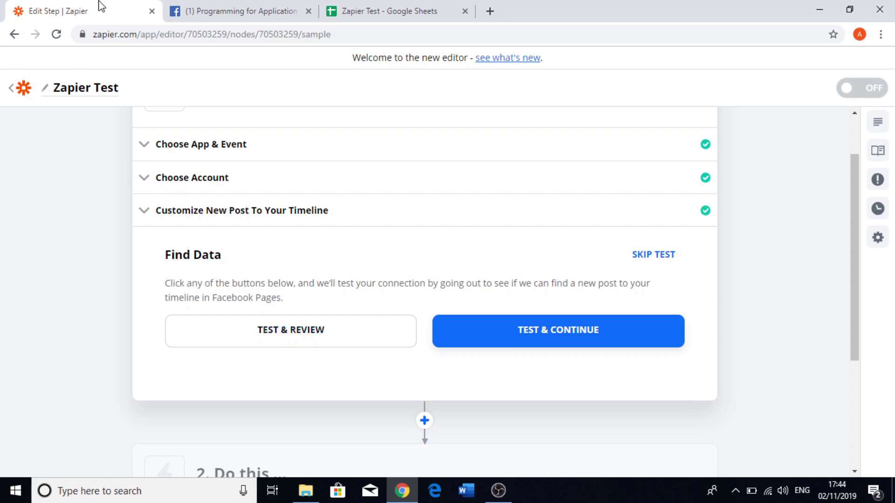
On the Programming for Application Facebook page, write a new post reading "Hi Guys, we are learning Zapier".
click(243, 10)
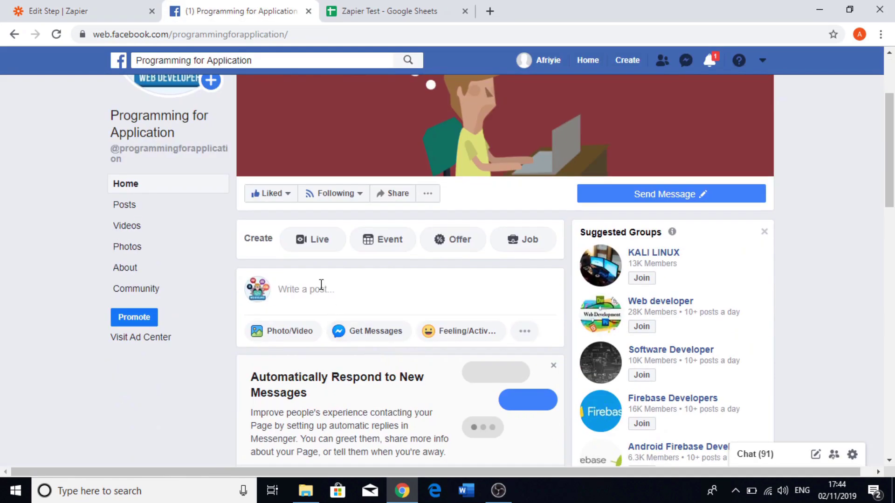
click(321, 285)
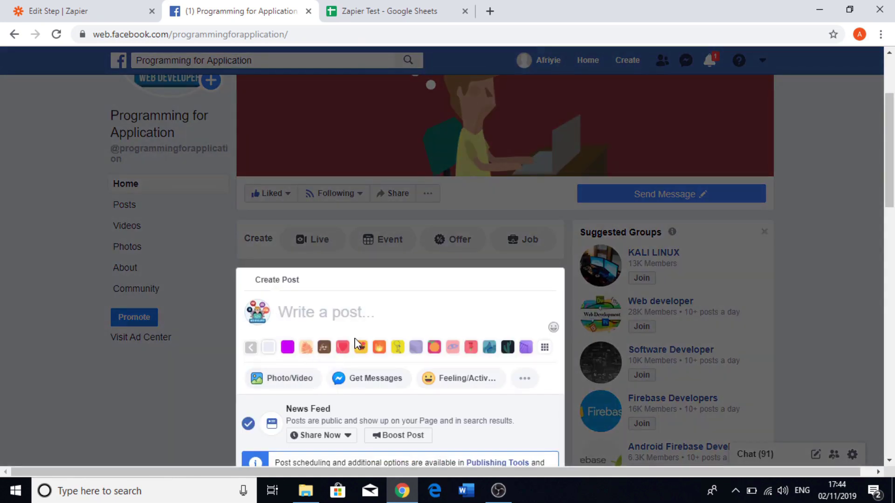
text(Hi)
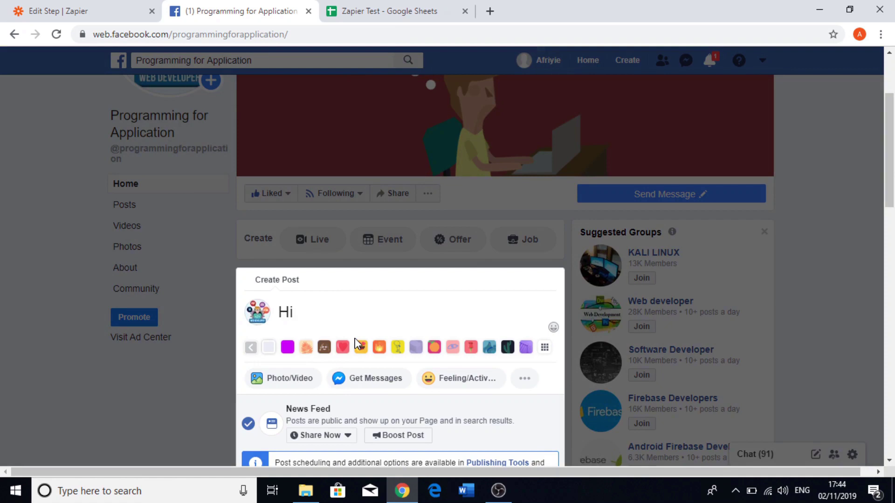
text( Guys )
text( we ar)
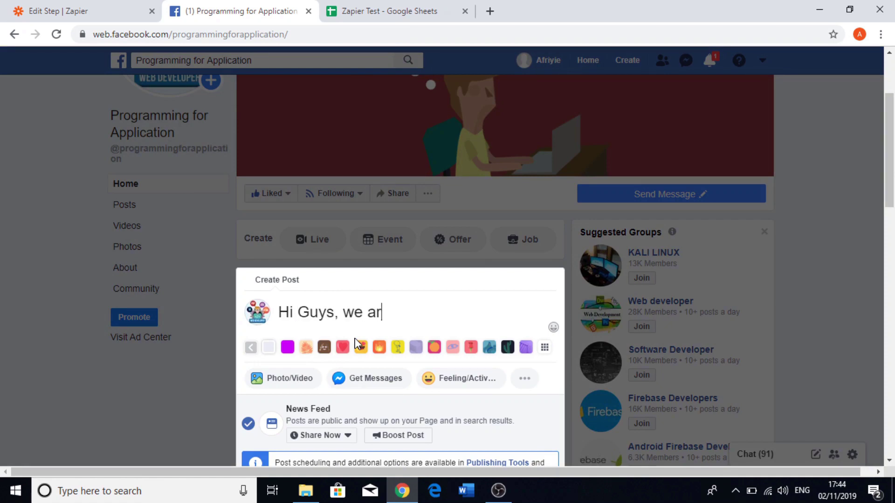
text(e learmign)
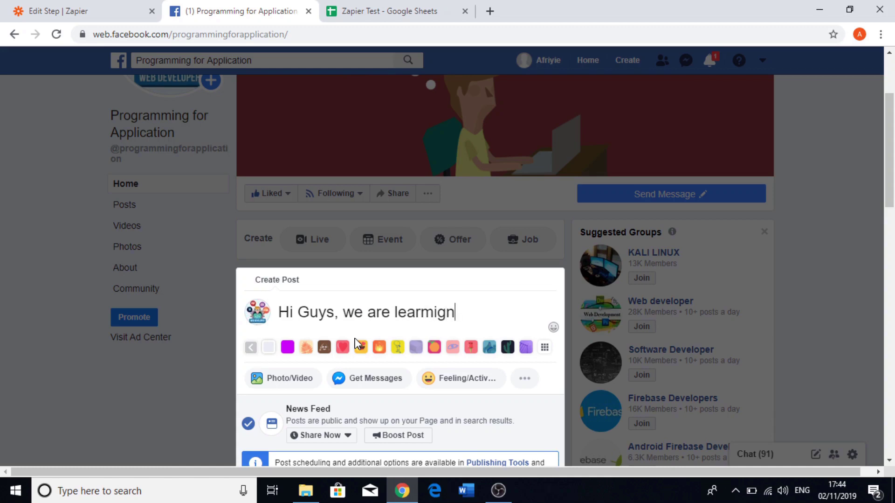
key(BackSpace)
key(BackSpace)
key(BackSpace)
text(ning)
key(BackSpace)
key(BackSpace)
text(g Zapier)
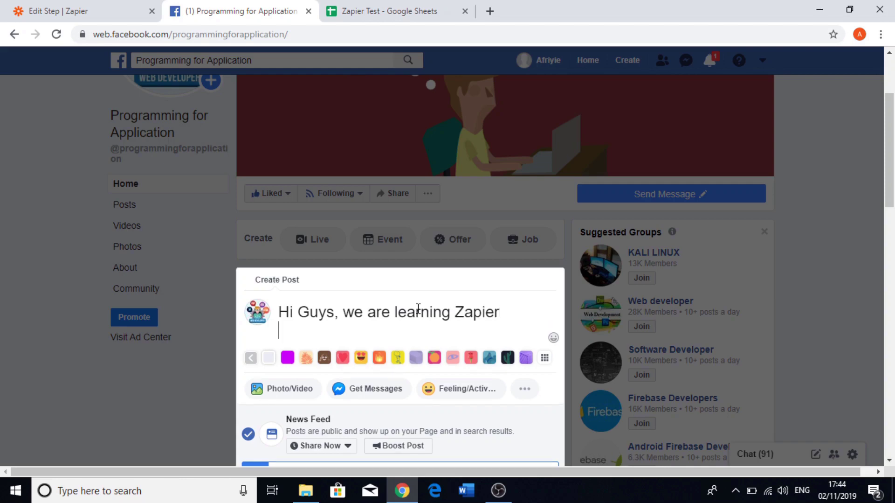
Publish the drafted post to the page, declining to add a Send Message button.
scroll(420, 309, down, 4)
click(425, 316)
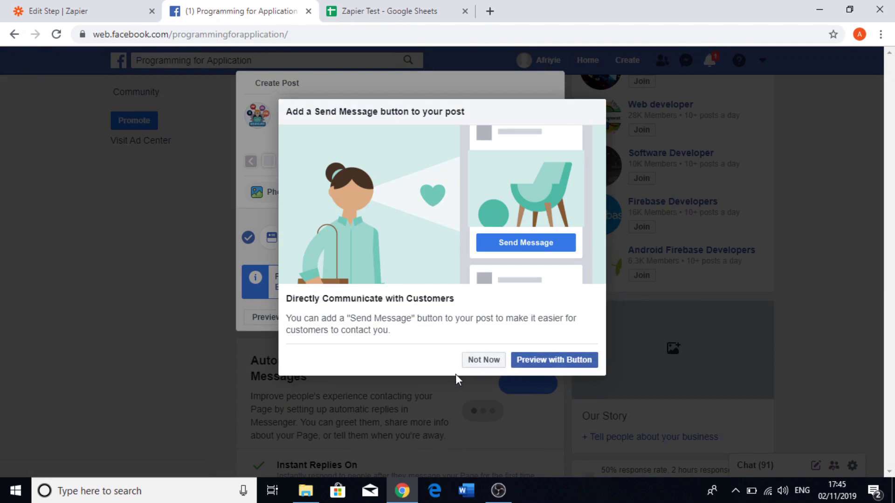
click(477, 359)
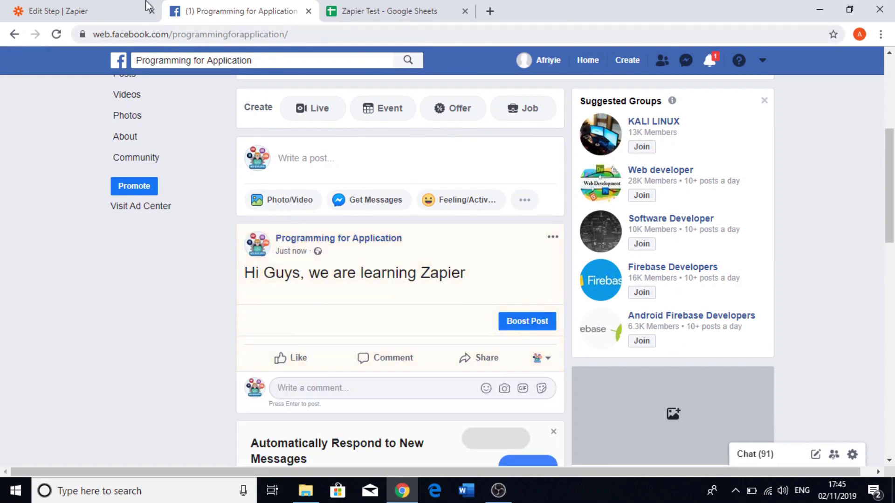
Return to the zap editor in Zapier, test the Facebook Pages trigger and continue to the action step.
click(78, 14)
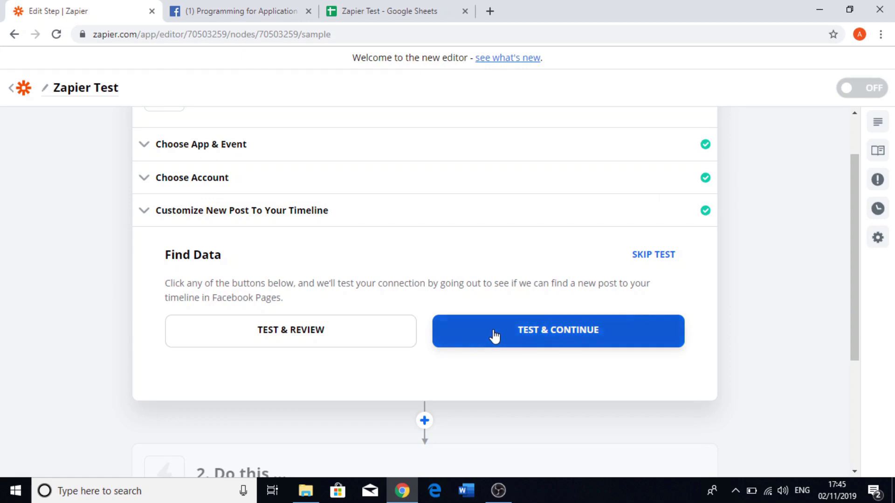
click(573, 335)
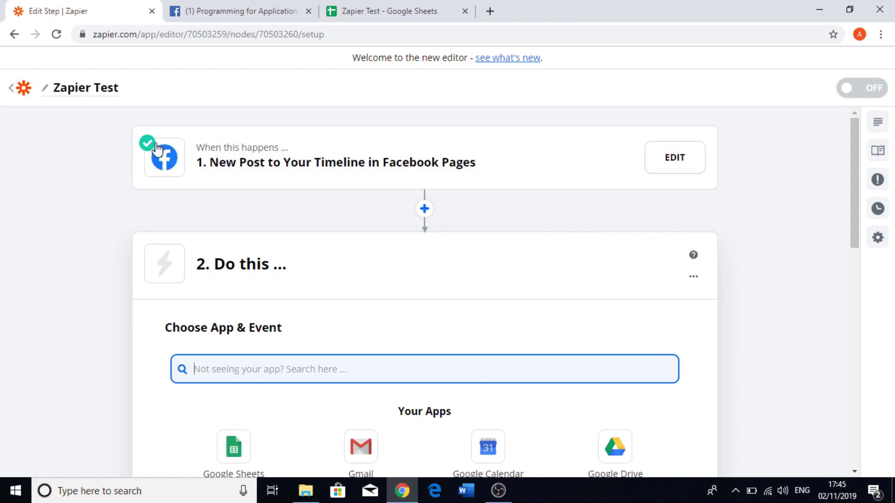
scroll(300, 208, down, 1)
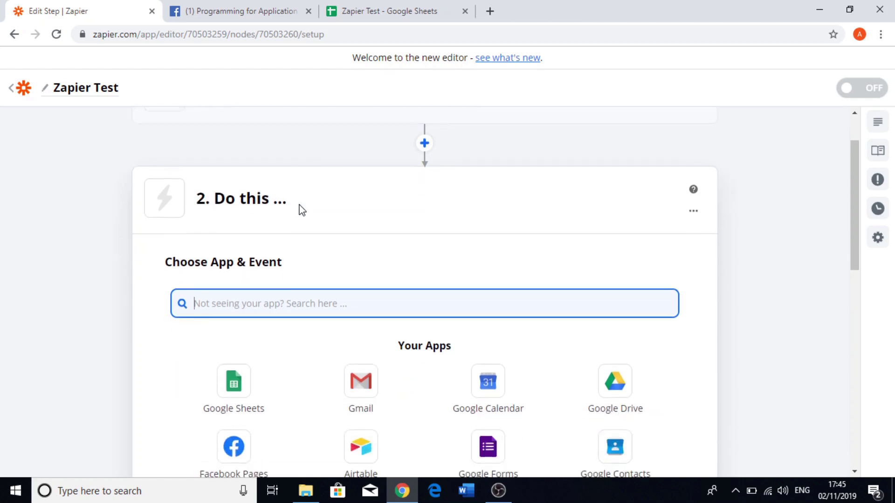
scroll(320, 218, up, 1)
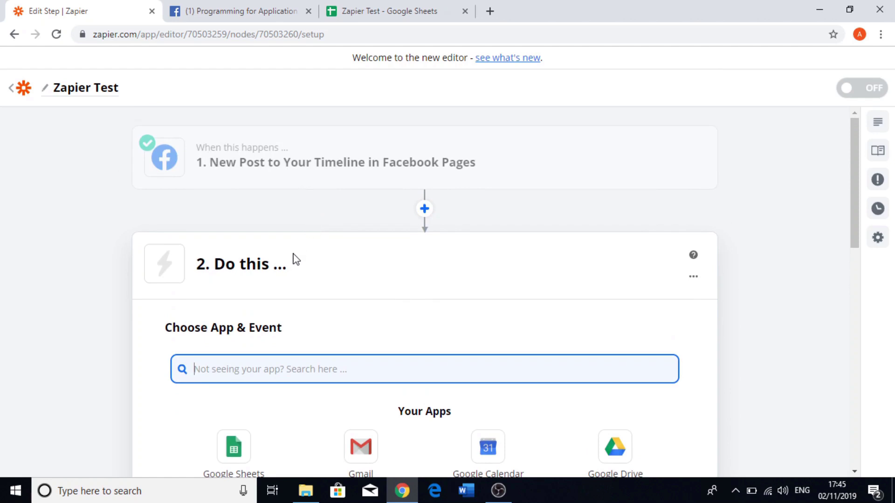
Find Google Sheets by searching for "goog" and choose it as the app for the zap's action step.
scroll(300, 269, down, 2)
scroll(301, 271, up, 1)
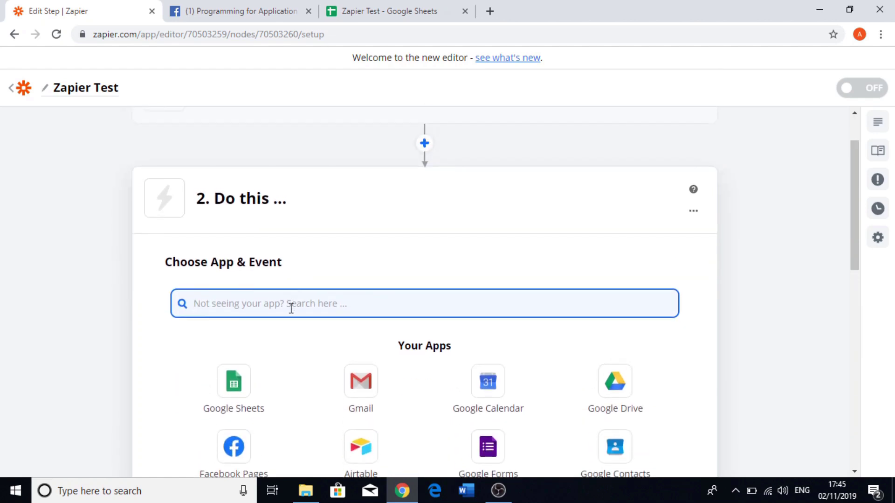
scroll(291, 307, up, 1)
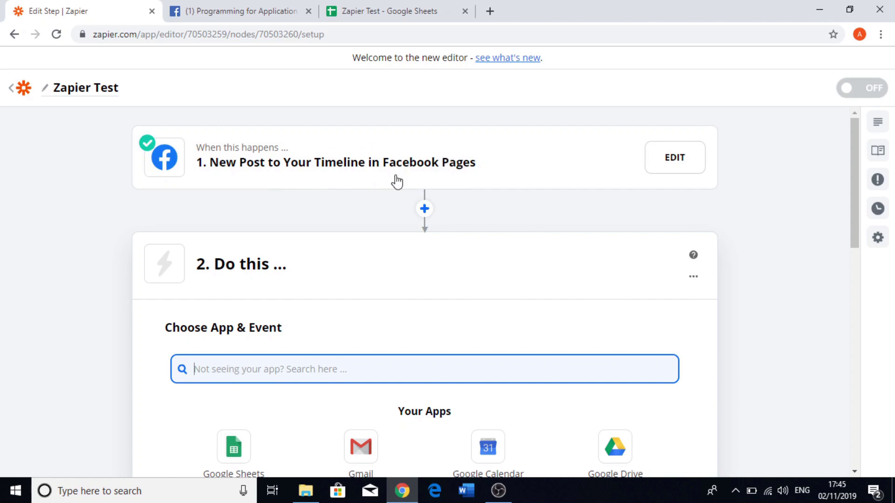
scroll(272, 283, down, 1)
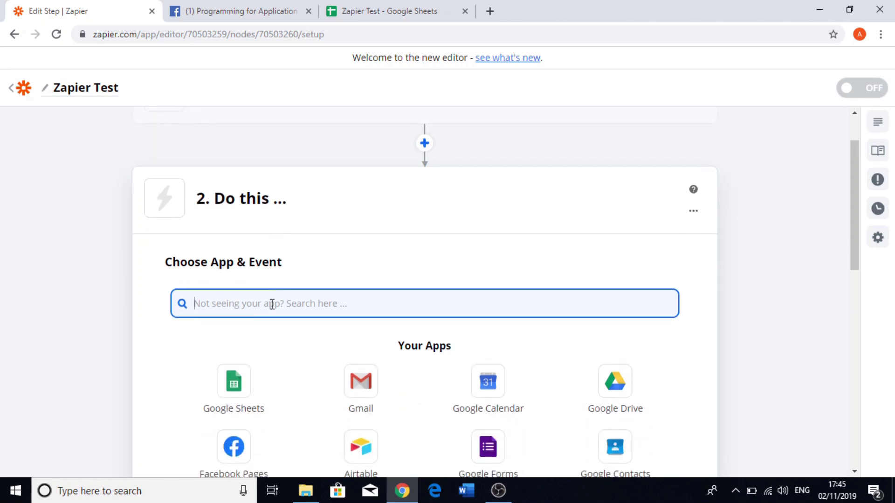
text(goog)
click(250, 366)
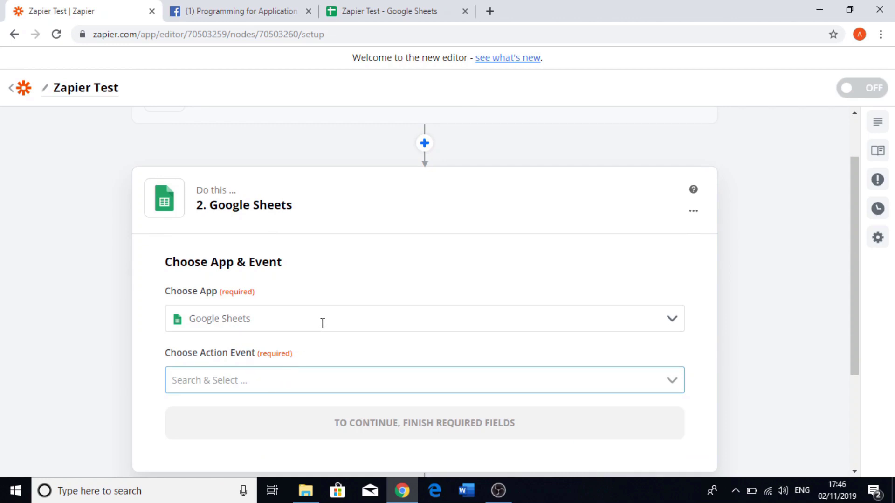
Set the Google Sheets action event to Create Spreadsheet Row and continue to the account choice.
scroll(323, 323, down, 1)
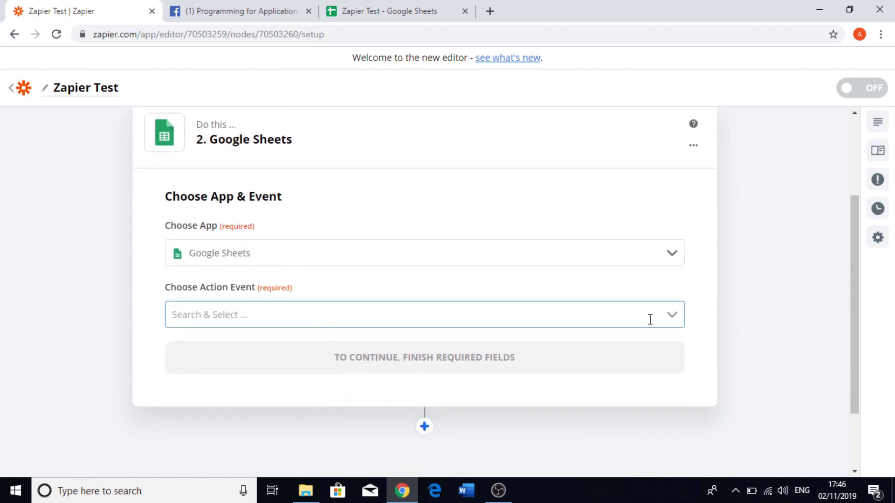
click(675, 319)
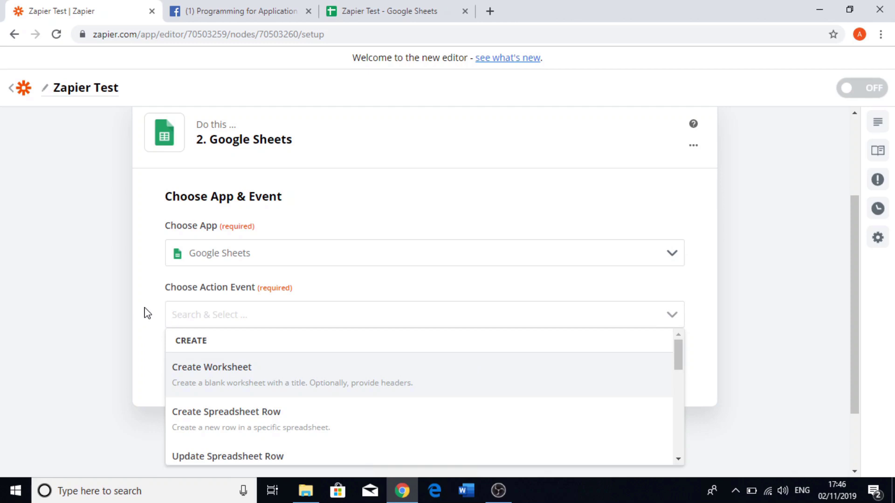
scroll(147, 313, down, 2)
scroll(147, 313, up, 2)
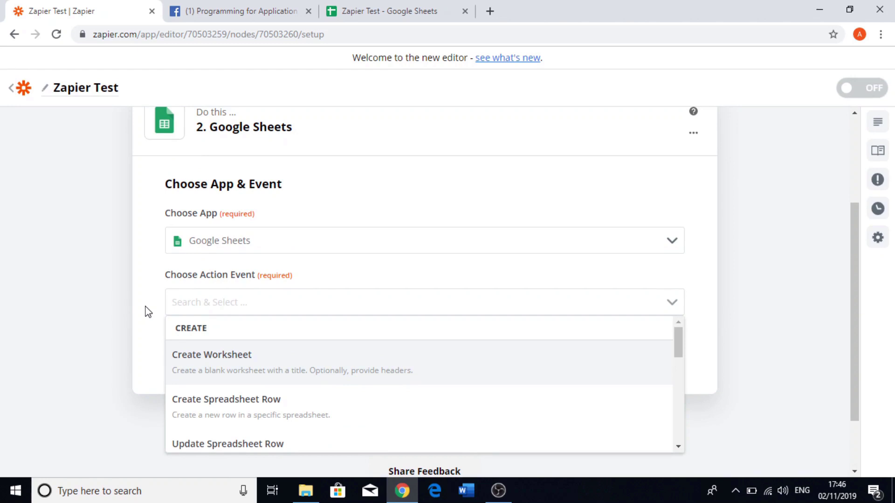
scroll(147, 312, down, 2)
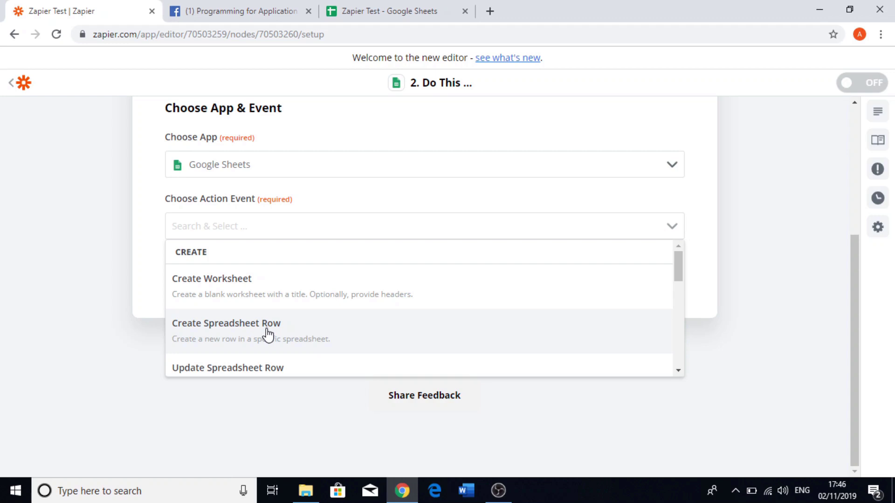
click(267, 332)
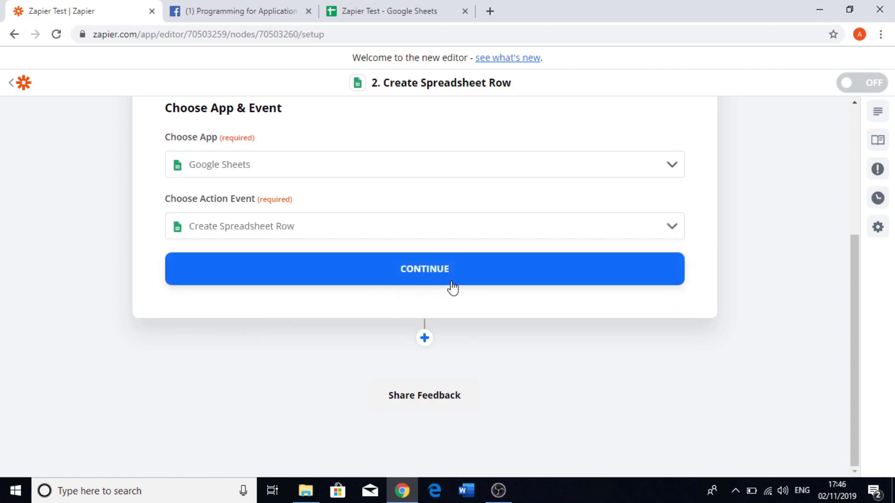
click(432, 270)
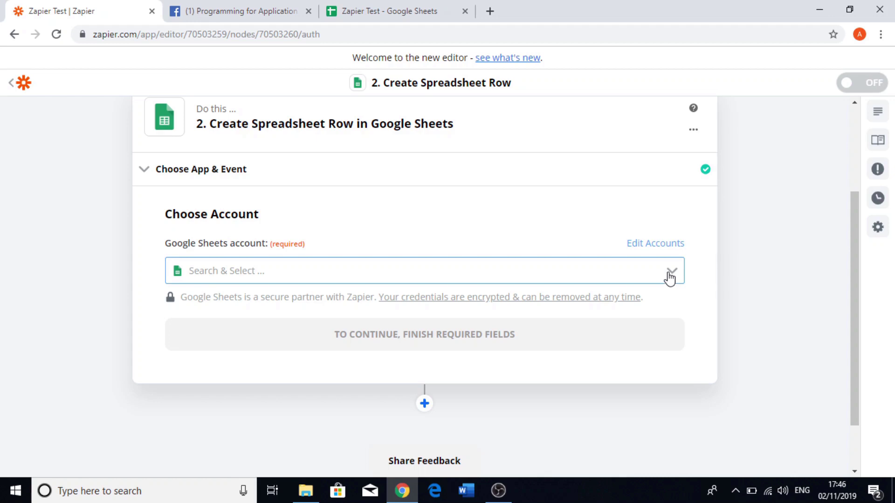
Connect the action to the saved Google Sheets account used in 3 Zaps and continue to the row customization.
click(671, 278)
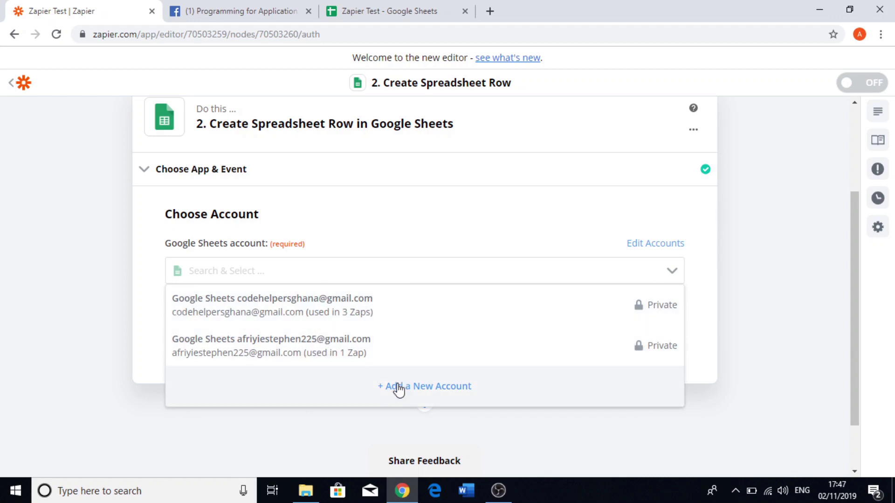
click(341, 314)
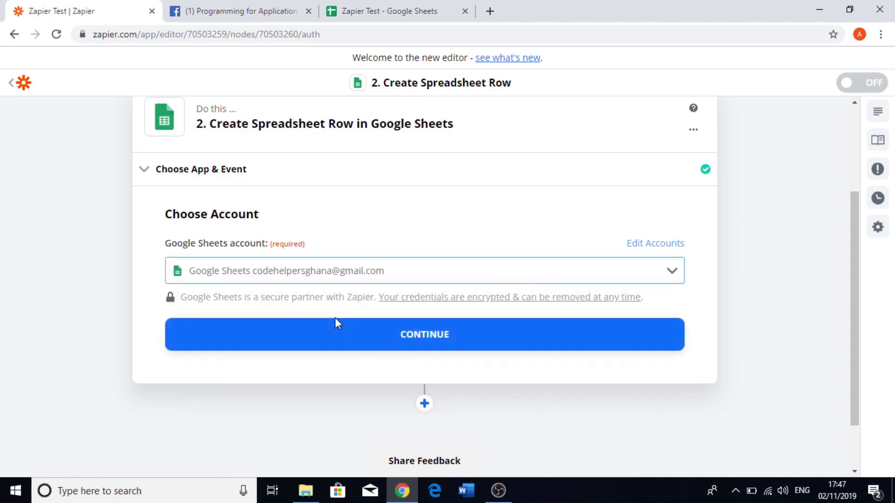
click(423, 342)
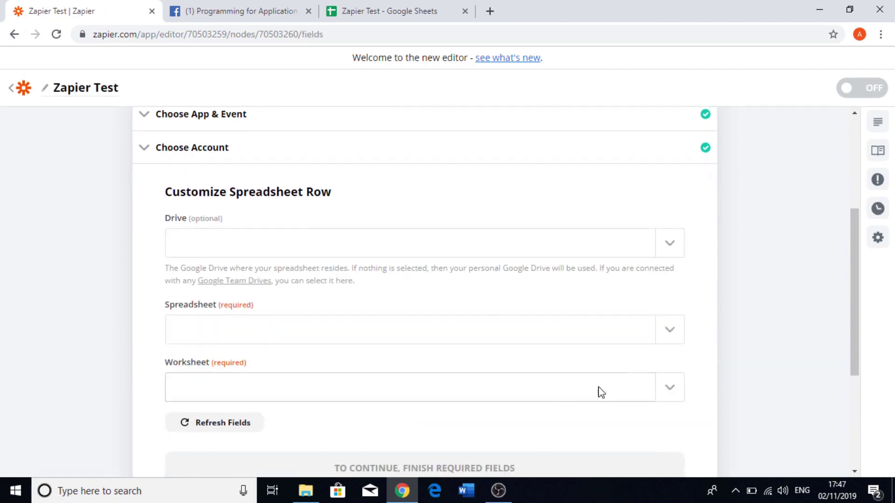
Set the spreadsheet row's drive to My Google Drive and its spreadsheet to Zapier Test.
click(678, 247)
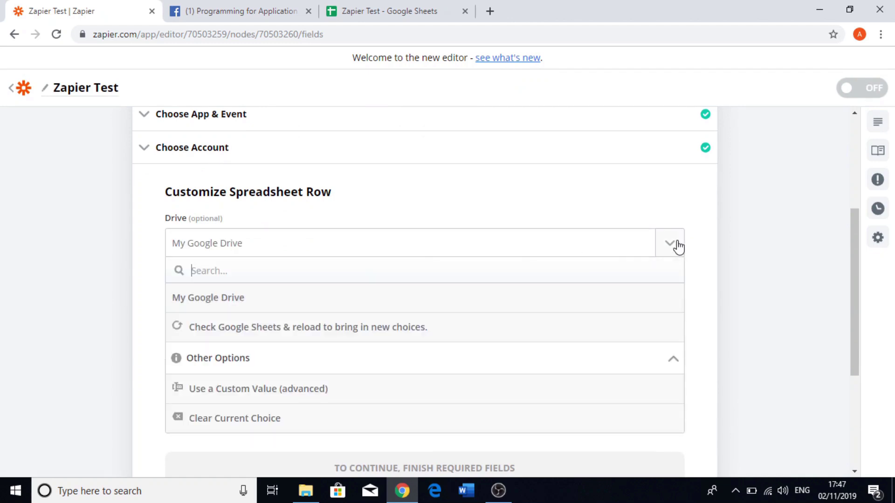
click(706, 234)
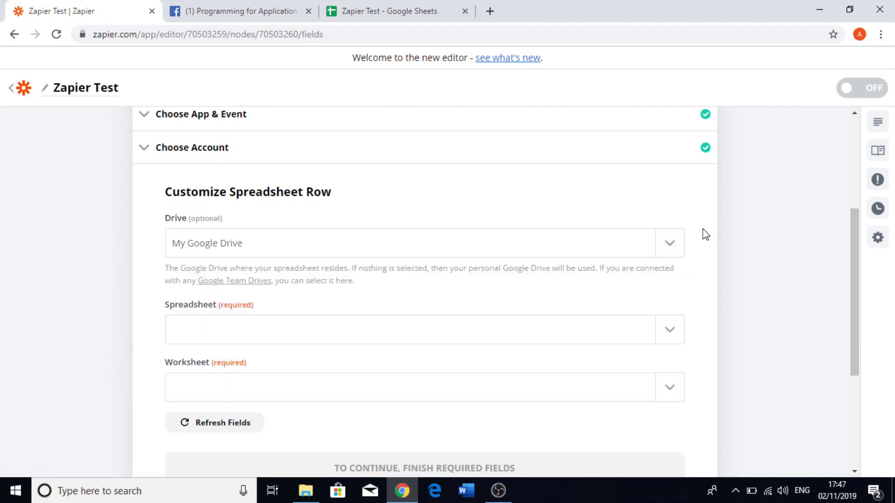
scroll(666, 307, down, 2)
click(670, 255)
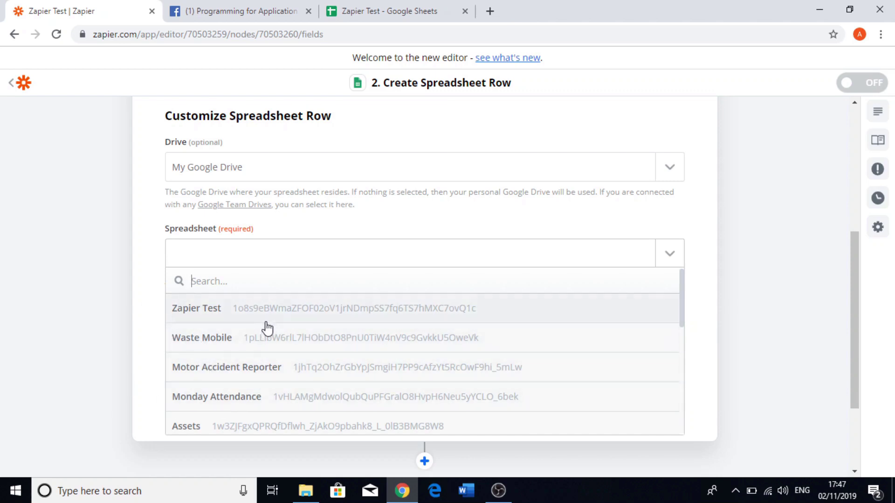
click(281, 321)
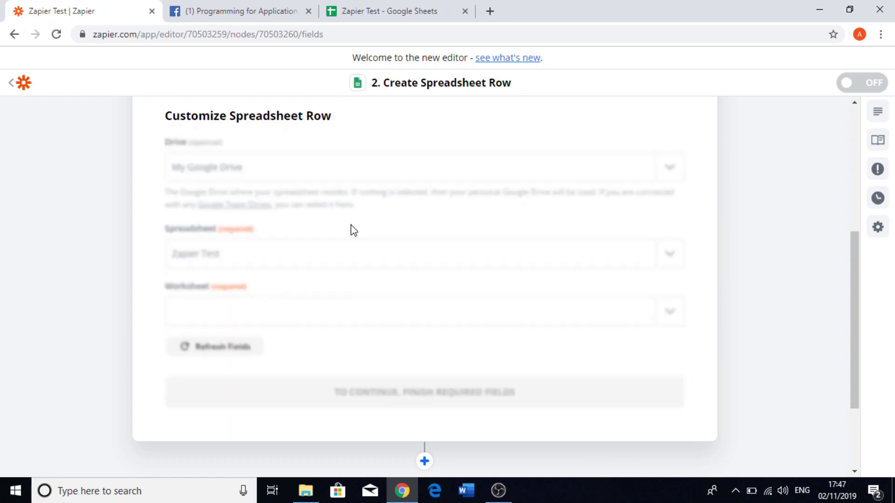
Check the column headers of the Zapier Test sheet in Google Sheets, and set the worksheet to Sheet1 back in Zapier.
click(380, 5)
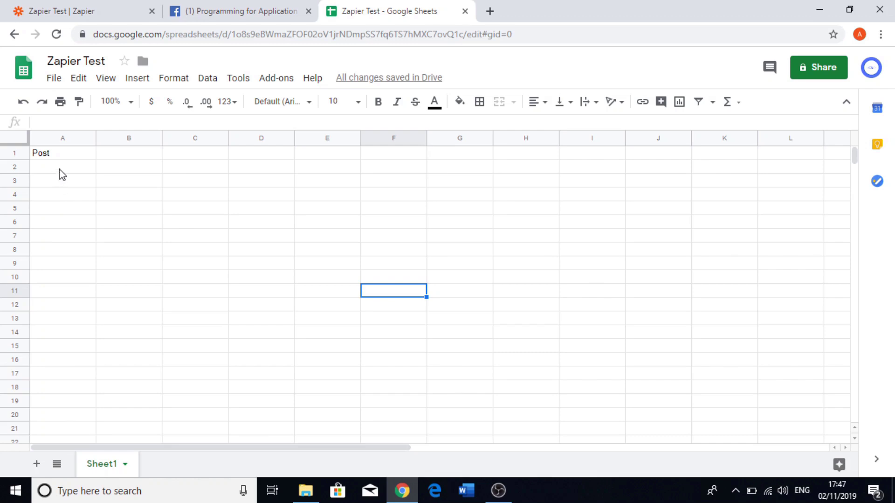
click(77, 9)
scroll(399, 308, down, 2)
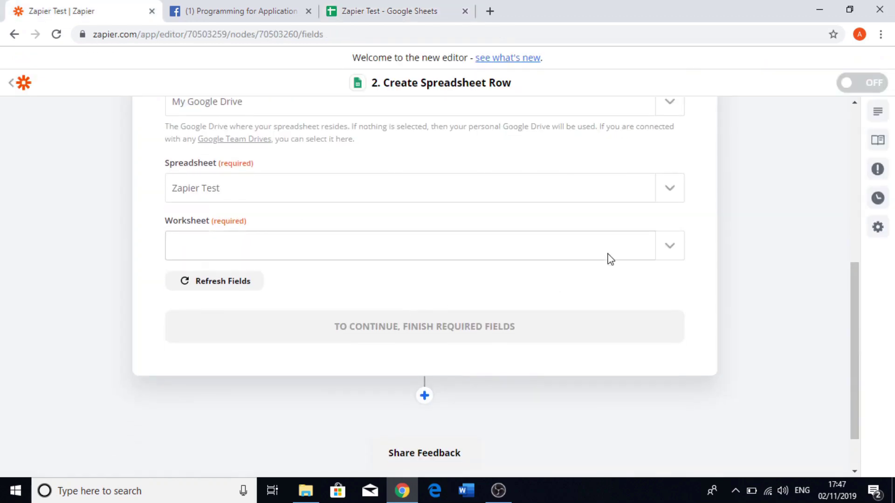
click(673, 247)
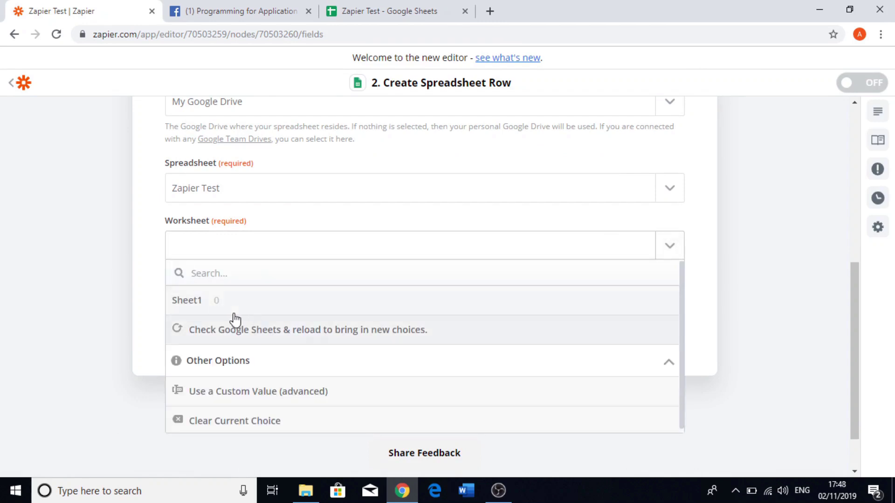
click(259, 310)
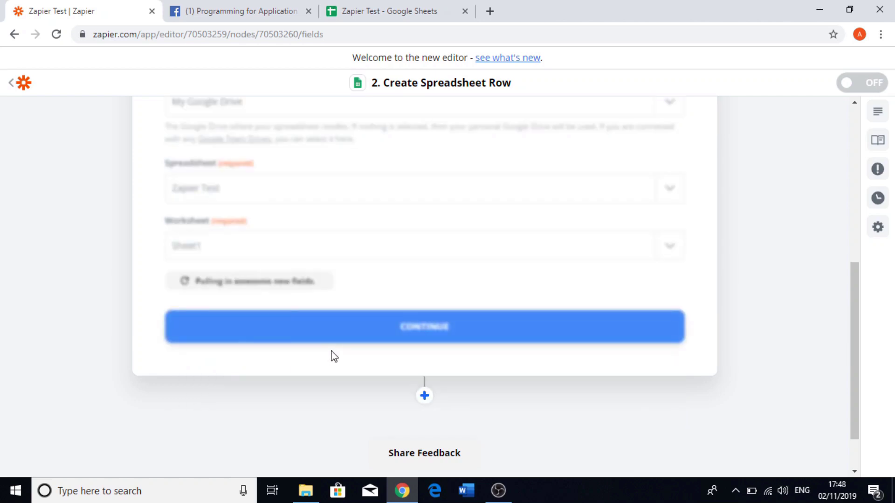
Map the Post column to the Facebook trigger's Message field, comparing it with the published page post, and continue to the Send Data test.
scroll(334, 351, down, 3)
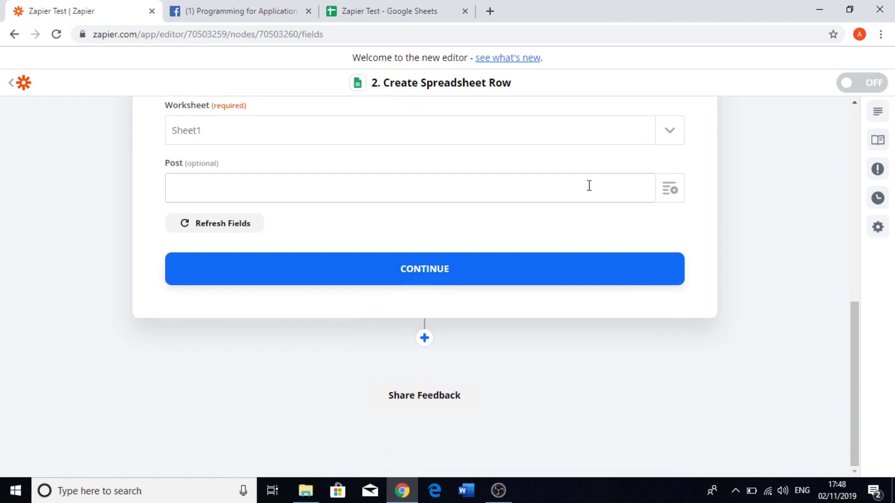
scroll(589, 186, up, 1)
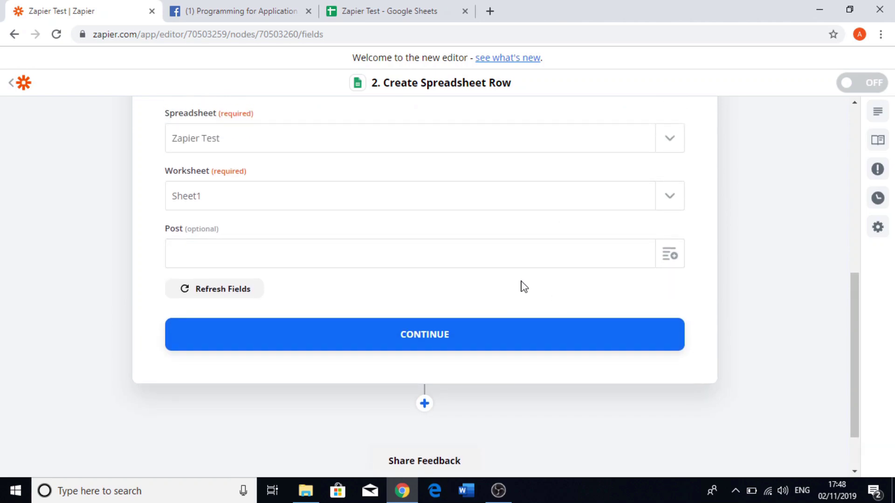
click(674, 260)
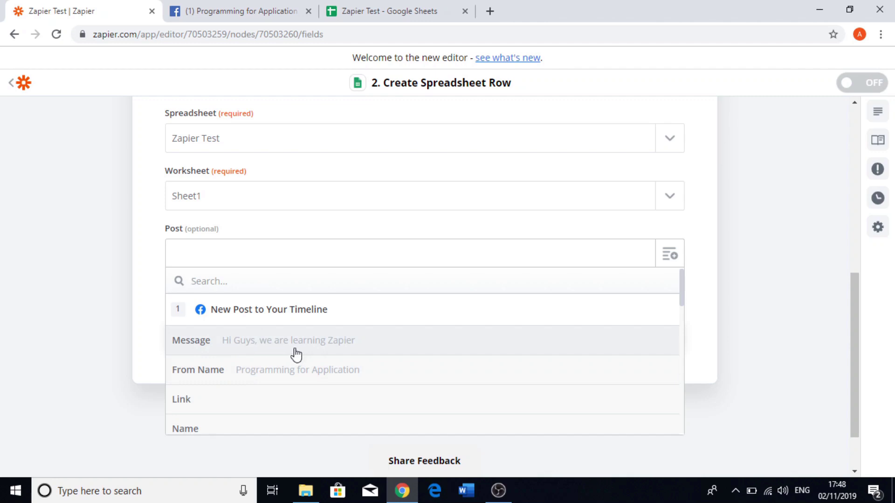
click(240, 10)
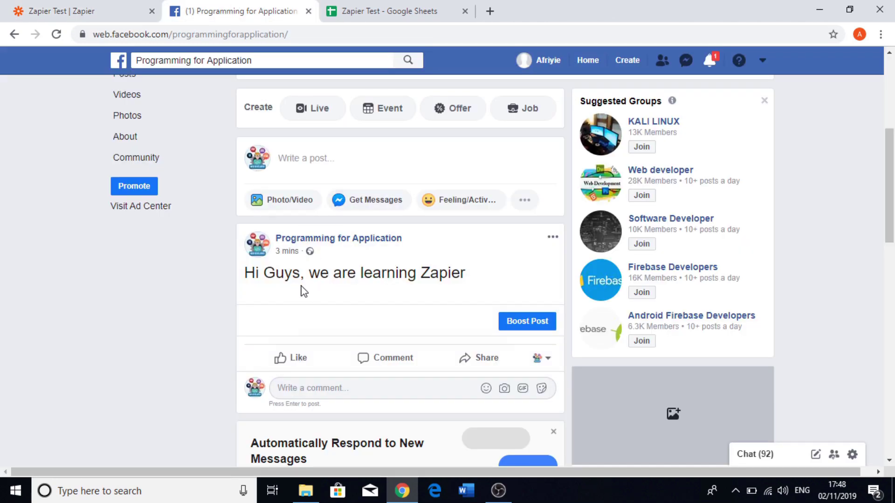
click(87, 8)
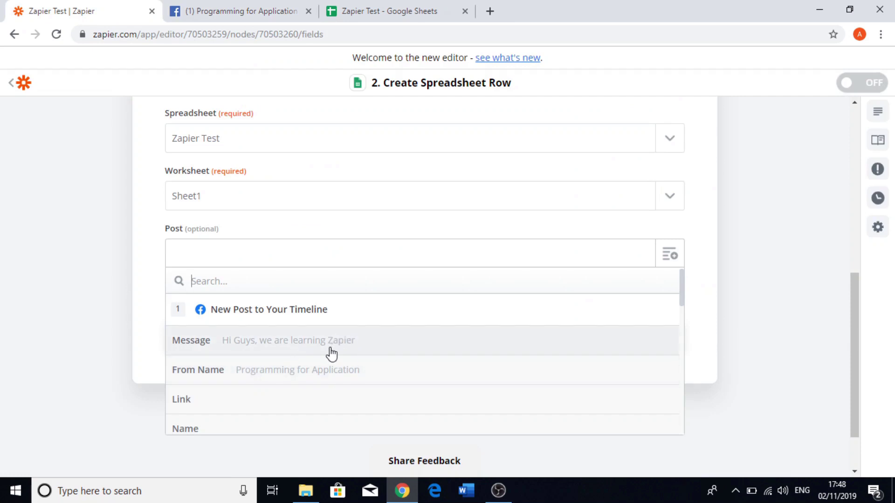
click(367, 349)
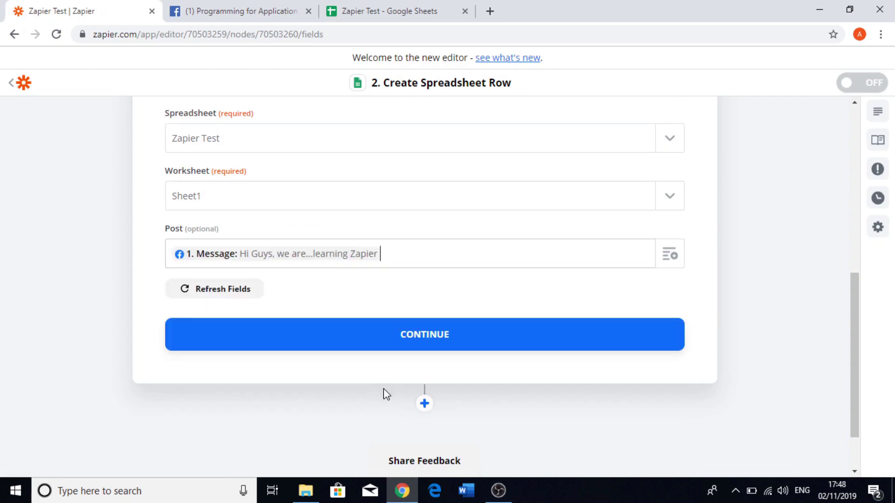
click(422, 339)
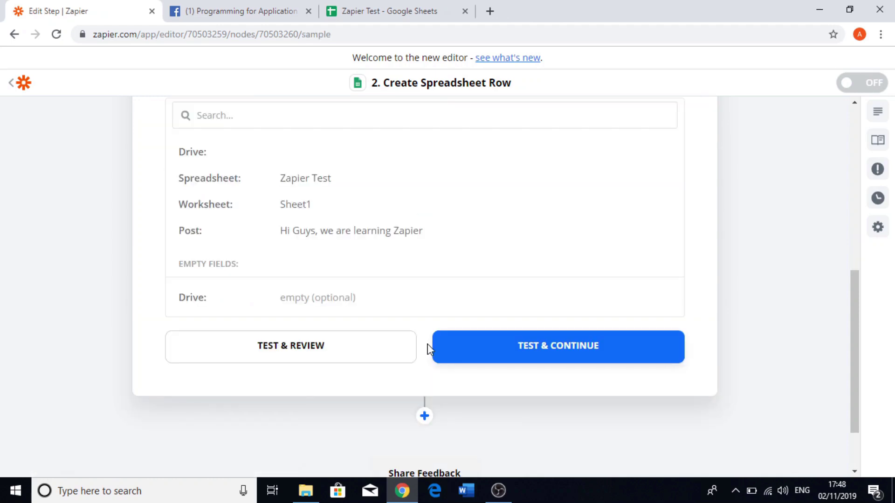
Review the Post value for the test row, check the sheet in Google Sheets, and run the test from Zapier and continue.
scroll(286, 308, down, 2)
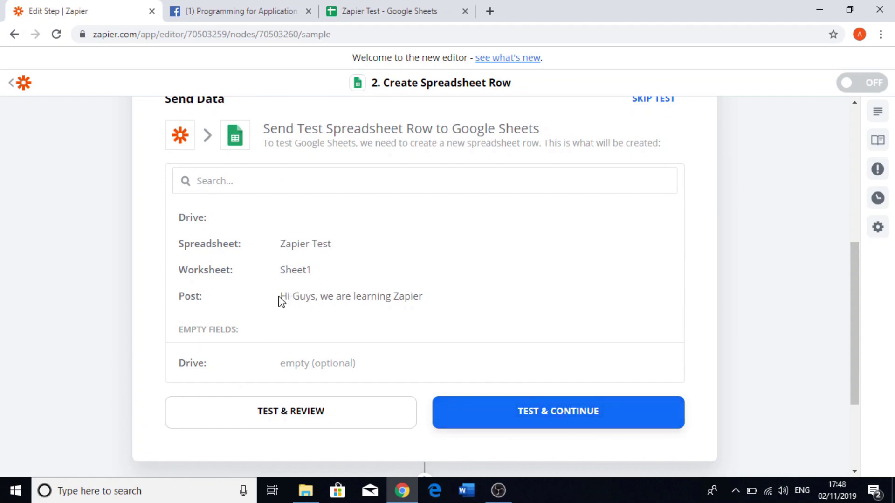
drag(282, 300, 458, 297)
click(378, 9)
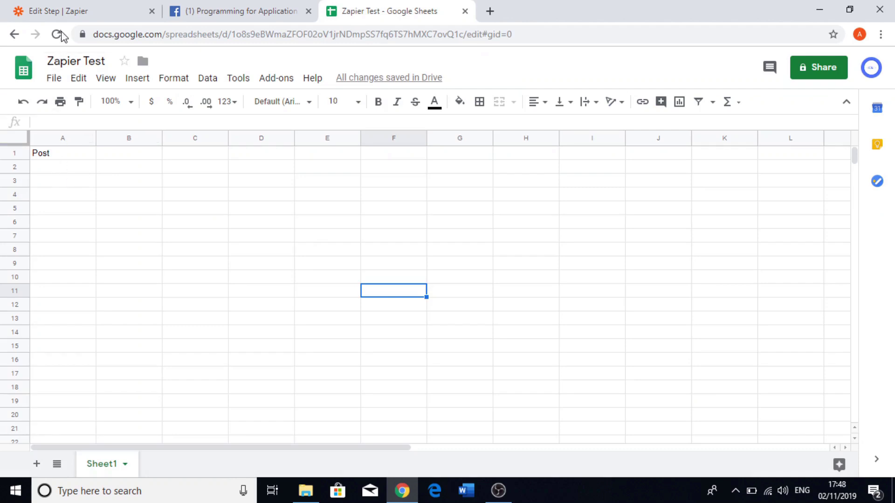
click(65, 10)
click(481, 356)
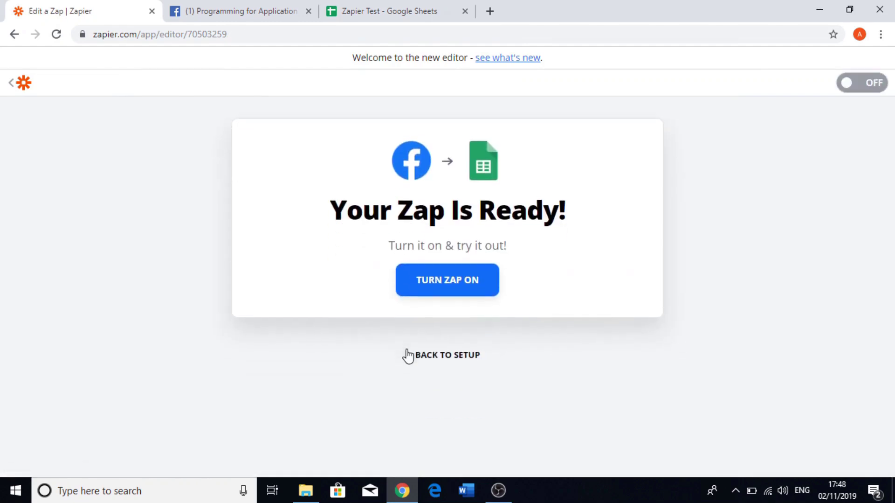
Switch to the Zapier Test sheet to check the test row, and widen column A to fit the post text.
click(403, 7)
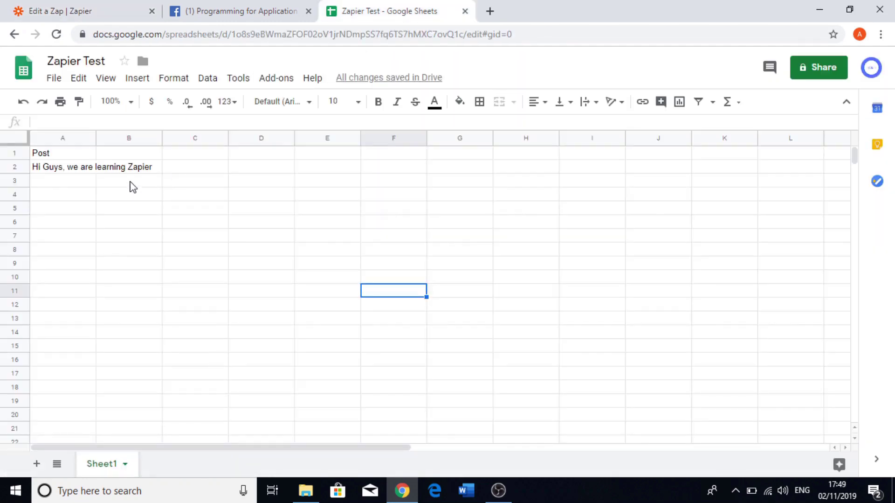
drag(96, 133, 223, 134)
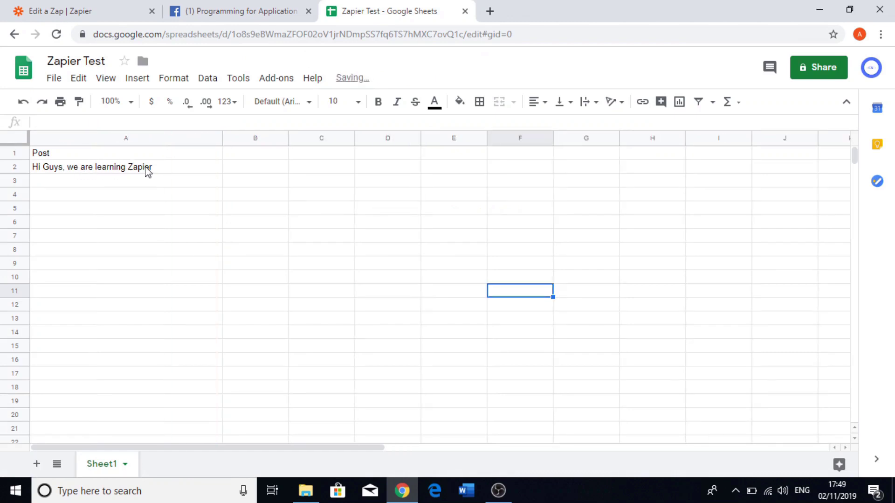
Return to Zapier and turn on the finished Facebook Pages to Google Sheets zap.
click(30, 9)
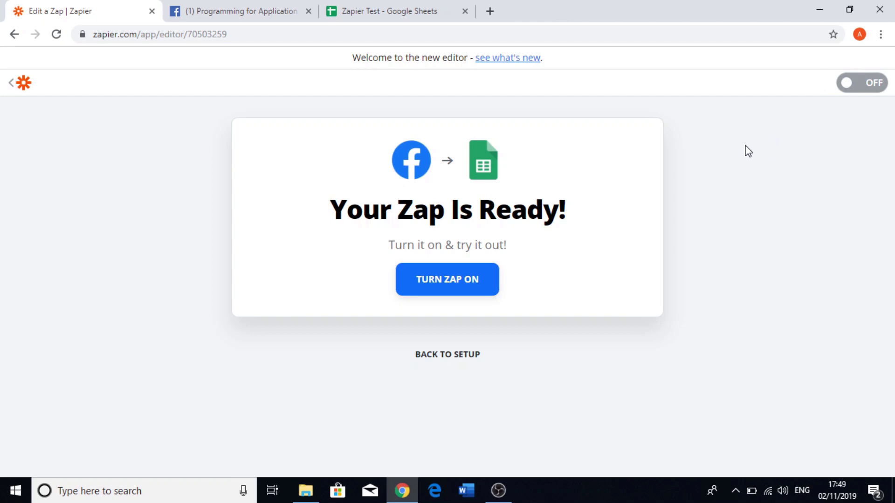
click(463, 282)
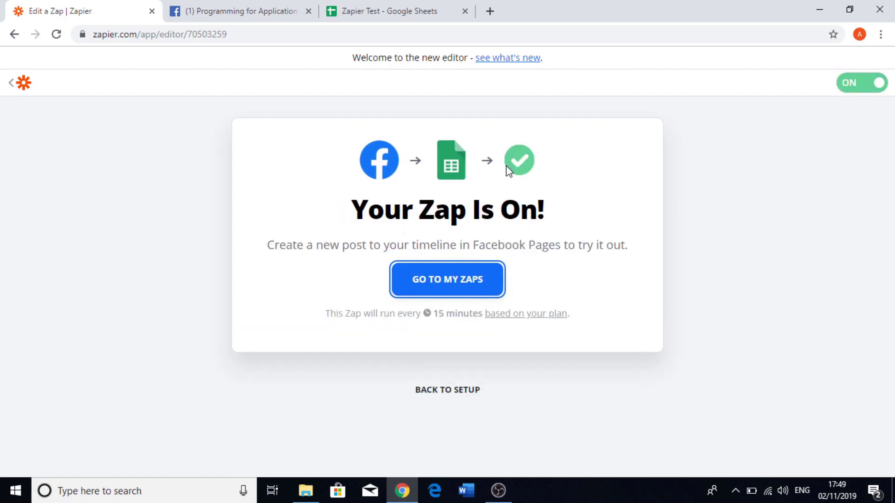
Go to the list of all zaps and check that the Zapier Test zap is on.
click(450, 277)
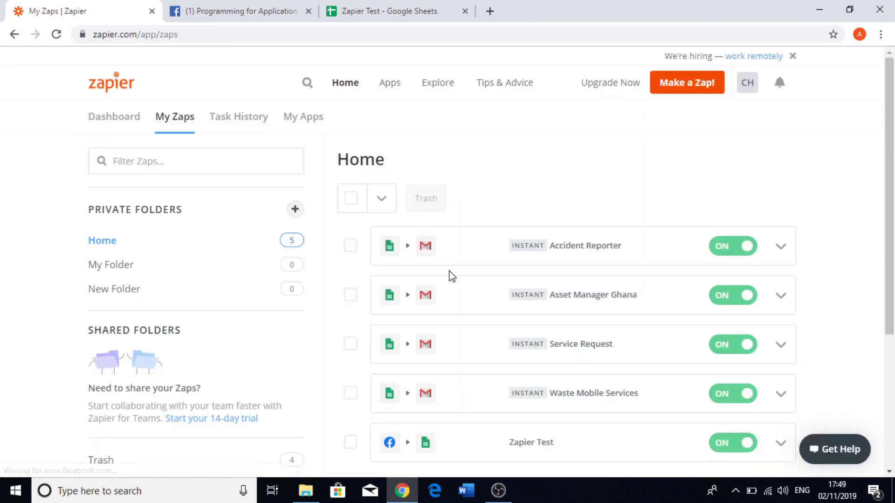
scroll(451, 289, down, 2)
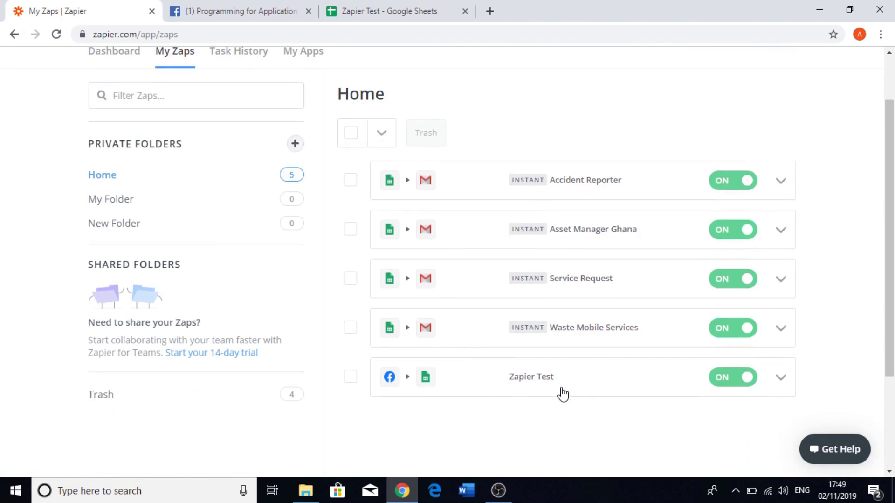
Compare the published Facebook page post with the row in the Zapier Test sheet, and return to the zaps list in Zapier.
click(373, 10)
click(247, 10)
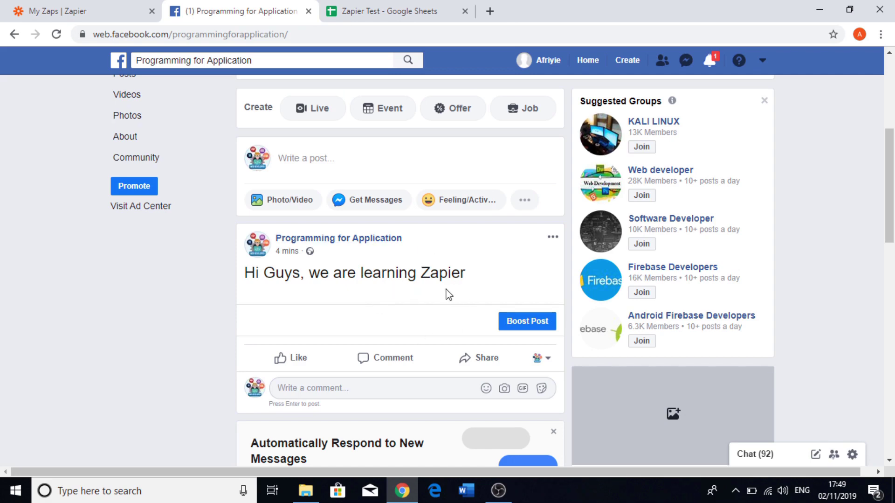
click(399, 10)
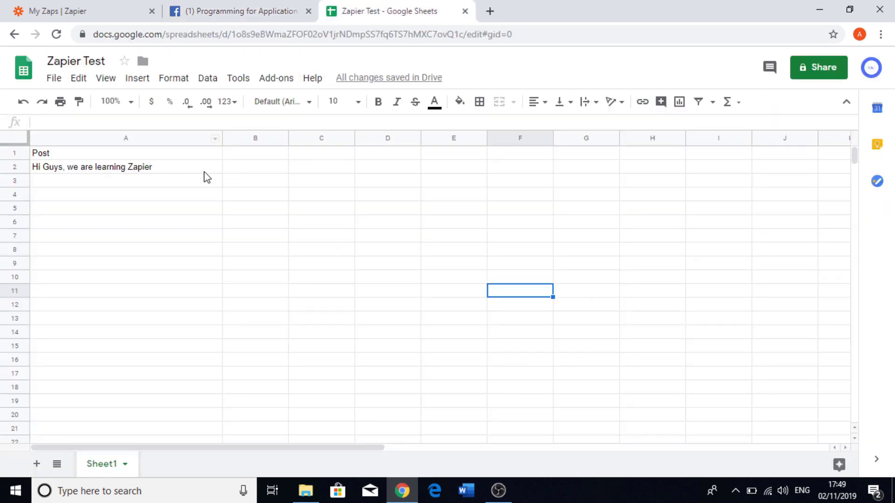
click(226, 11)
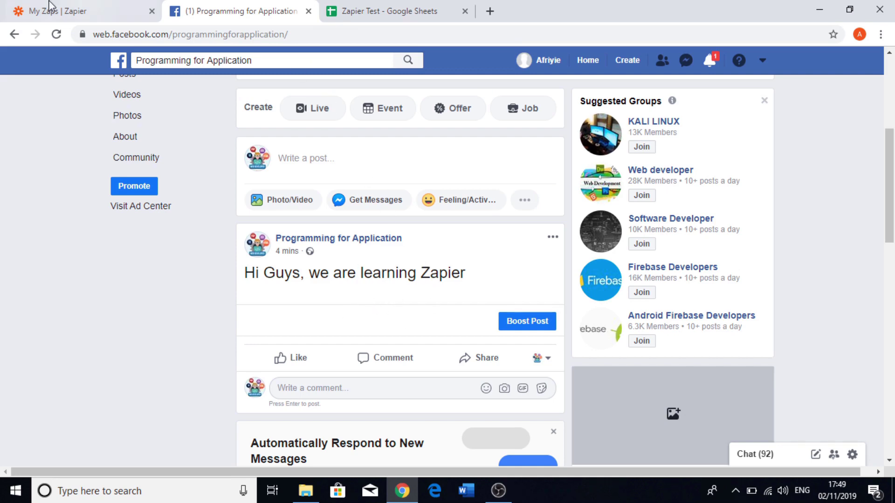
click(25, 9)
scroll(485, 308, down, 3)
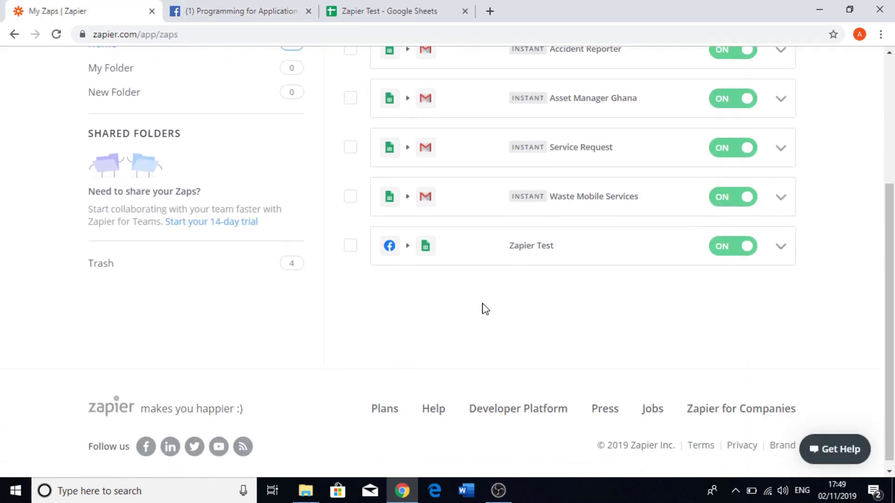
scroll(485, 308, up, 3)
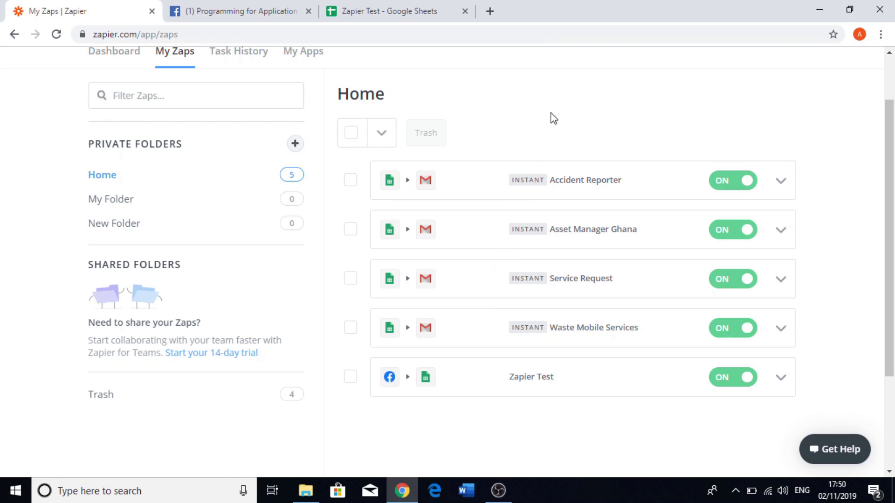
click(504, 491)
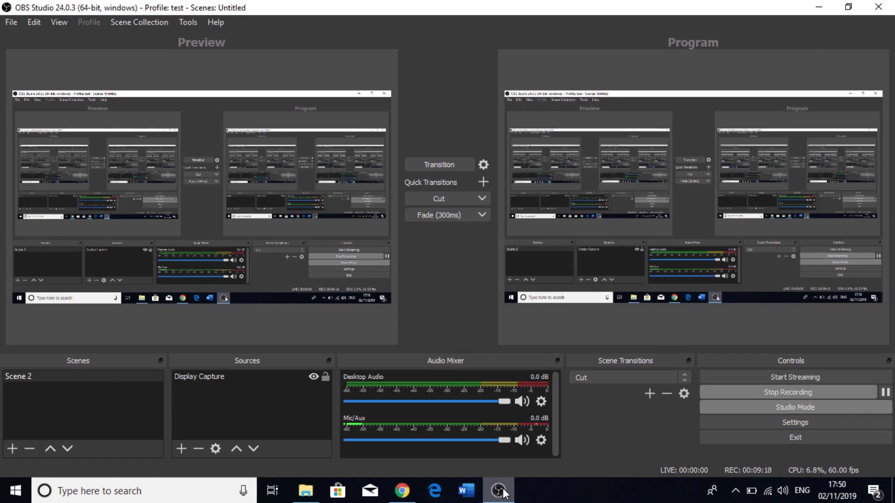